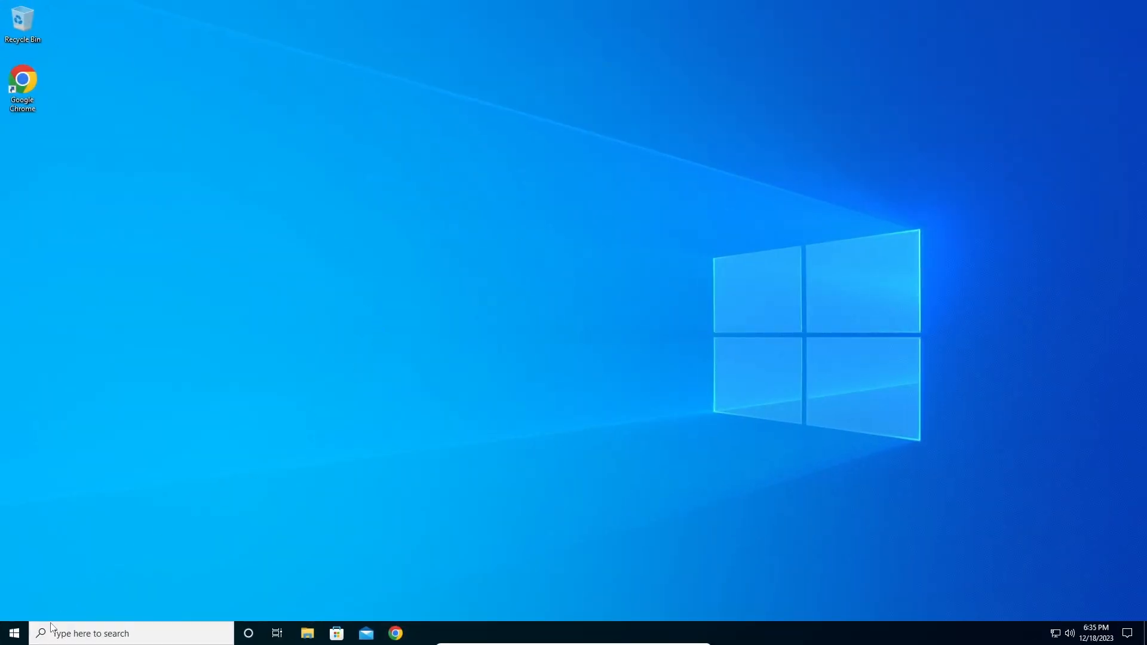
Search for the advanced system settings and open the advanced section of the Performance Options
left_click(17, 633)
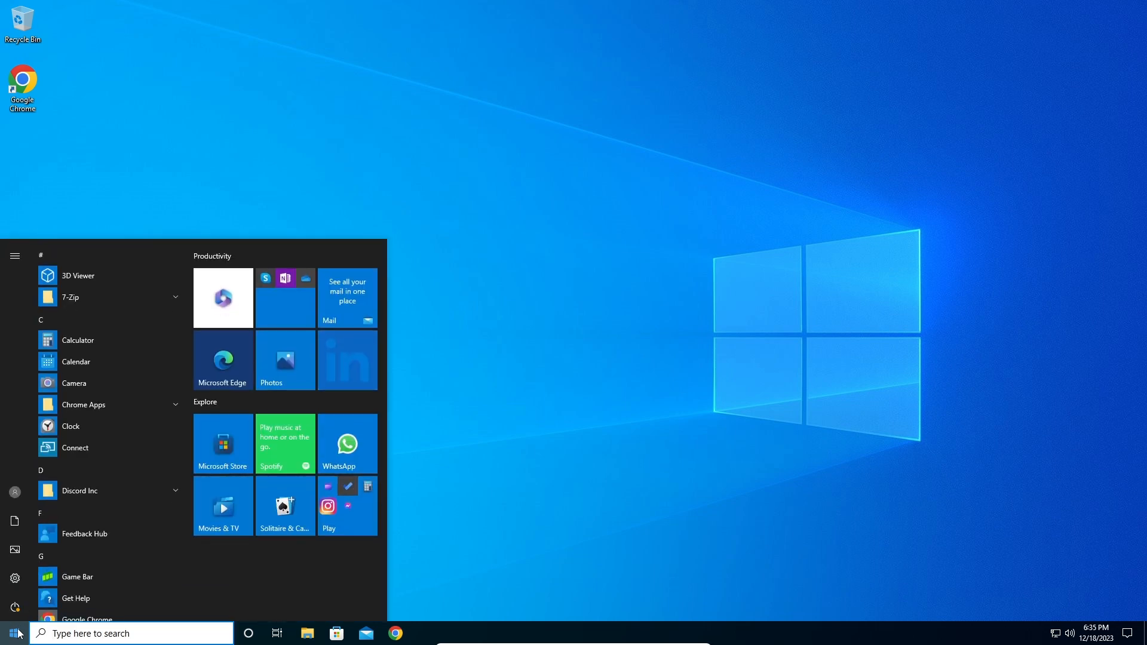
type("advanced")
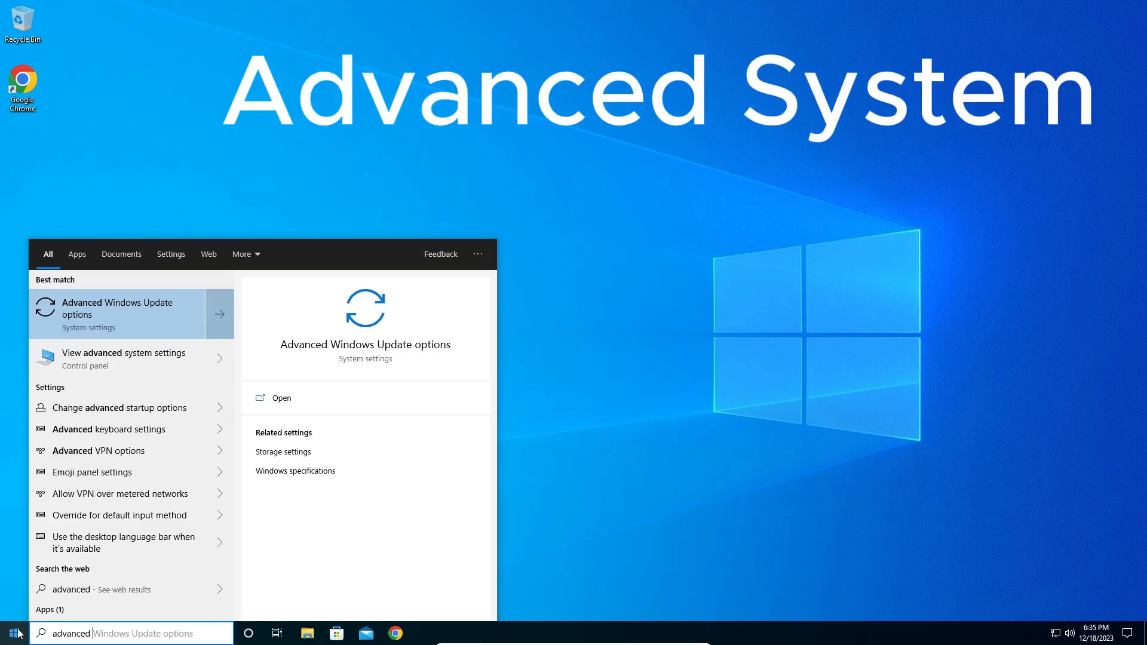
type(" system")
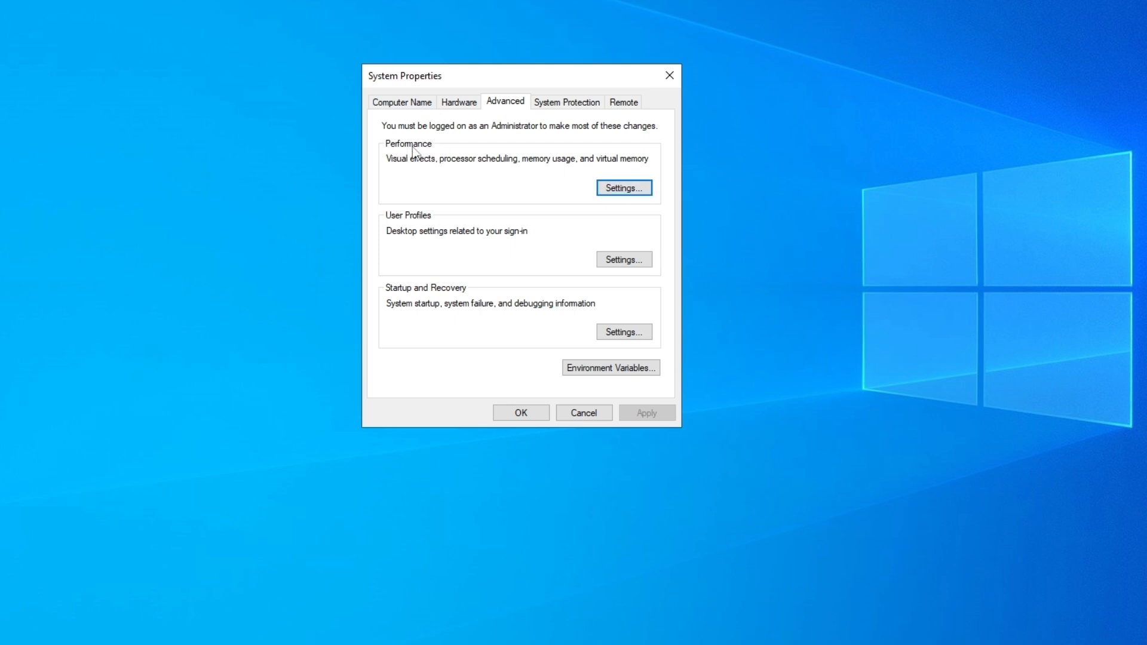
left_click(617, 190)
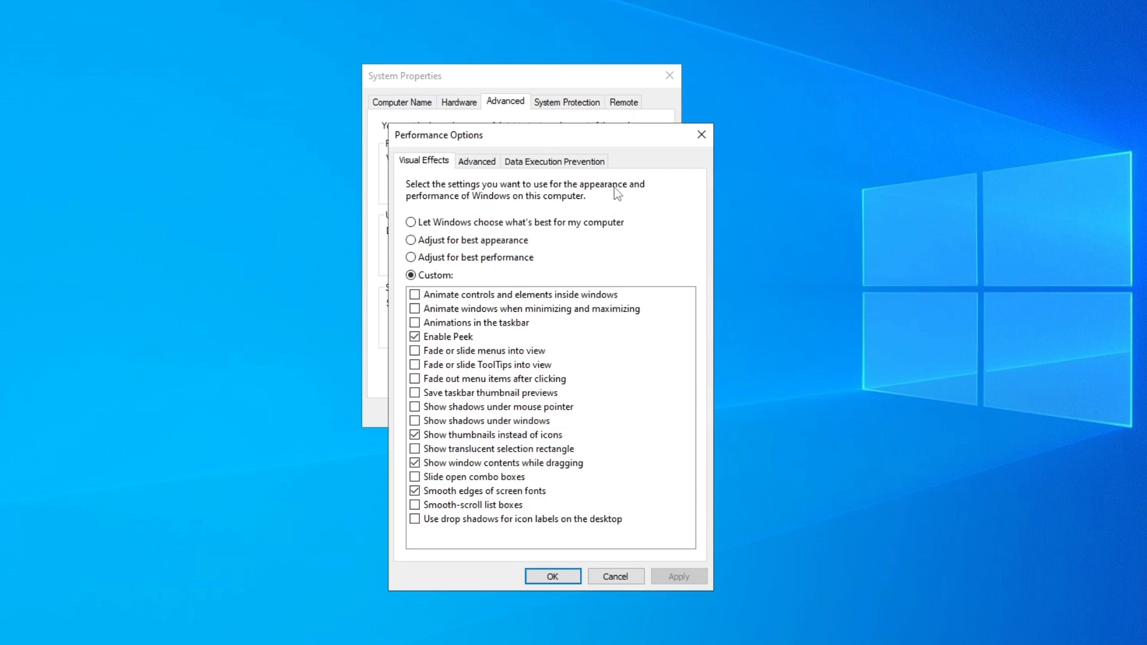
left_click(478, 164)
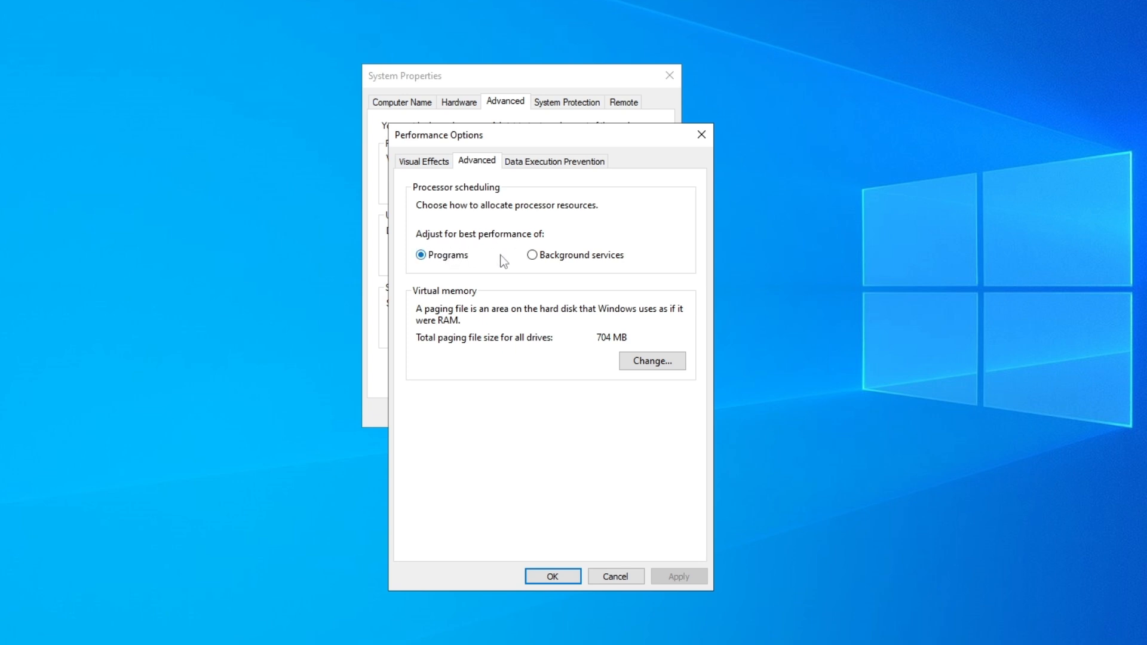
Enable automatic paging file size management for all drives in the Virtual Memory settings
left_click(662, 362)
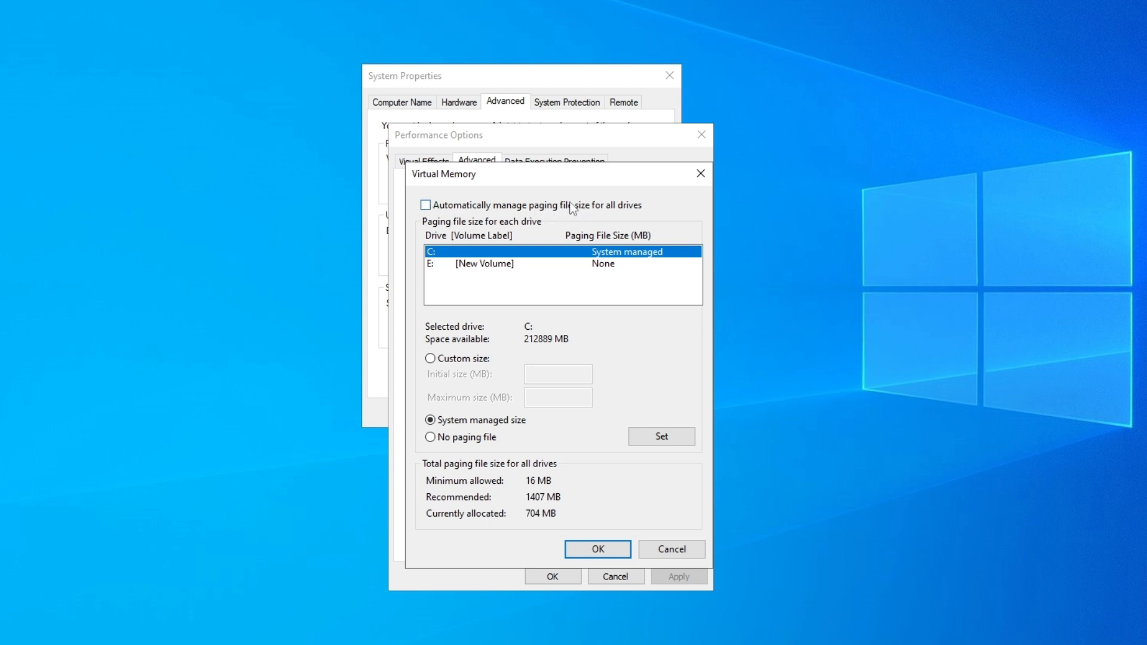
left_click(426, 206)
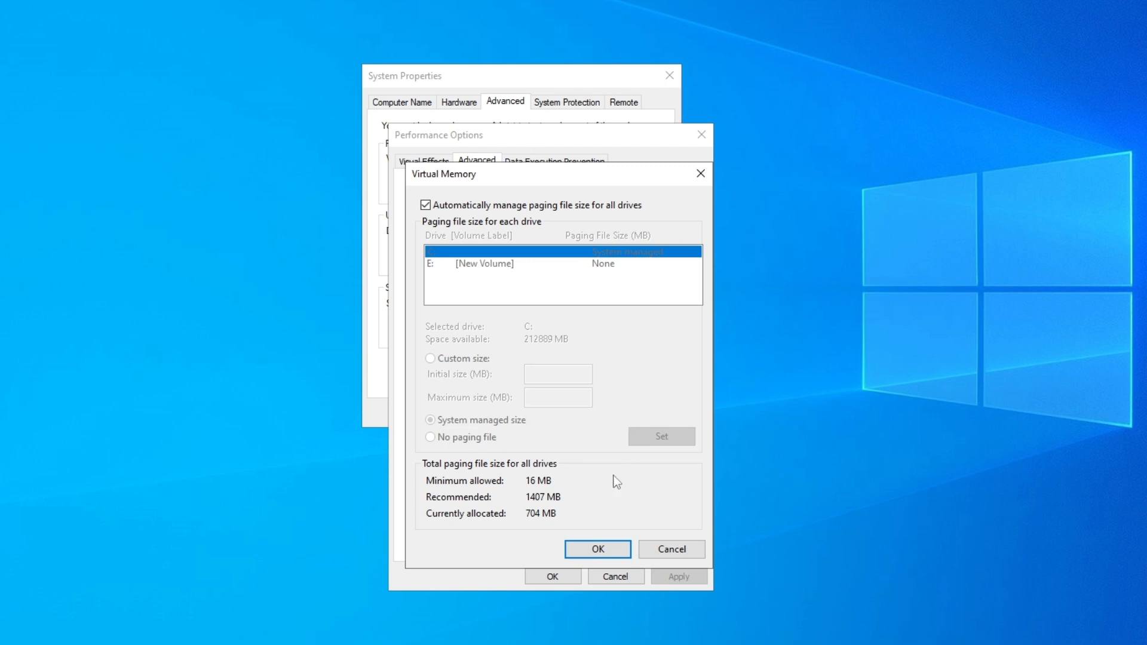
left_click(603, 549)
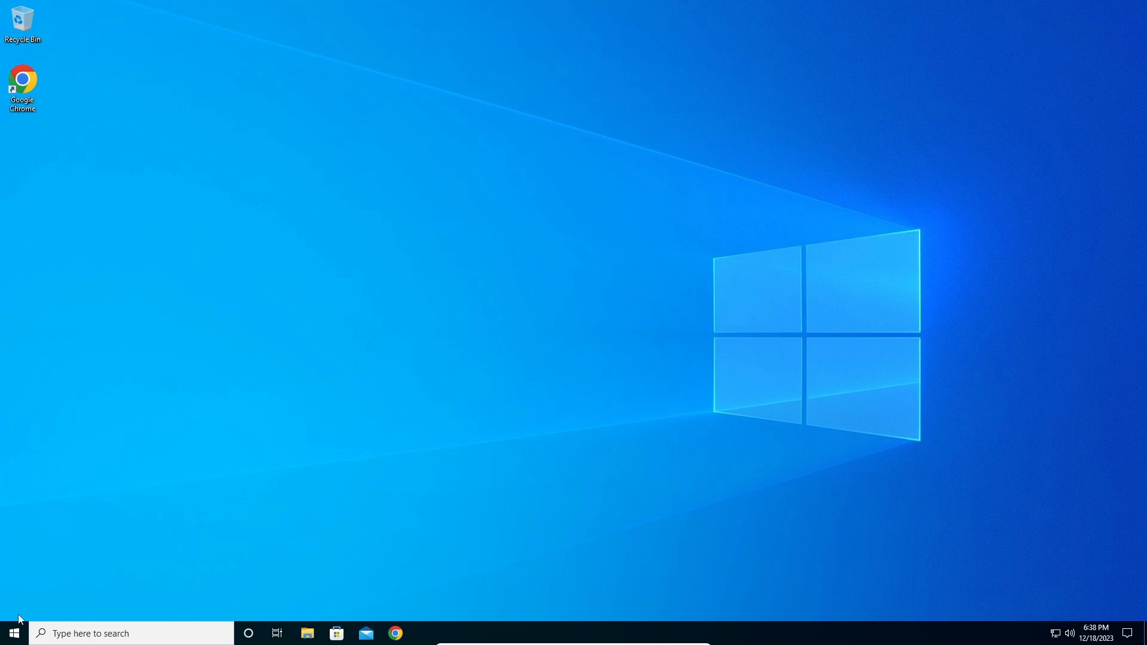
Search for Defrag and open Defragment and Optimize Drives
left_click(18, 633)
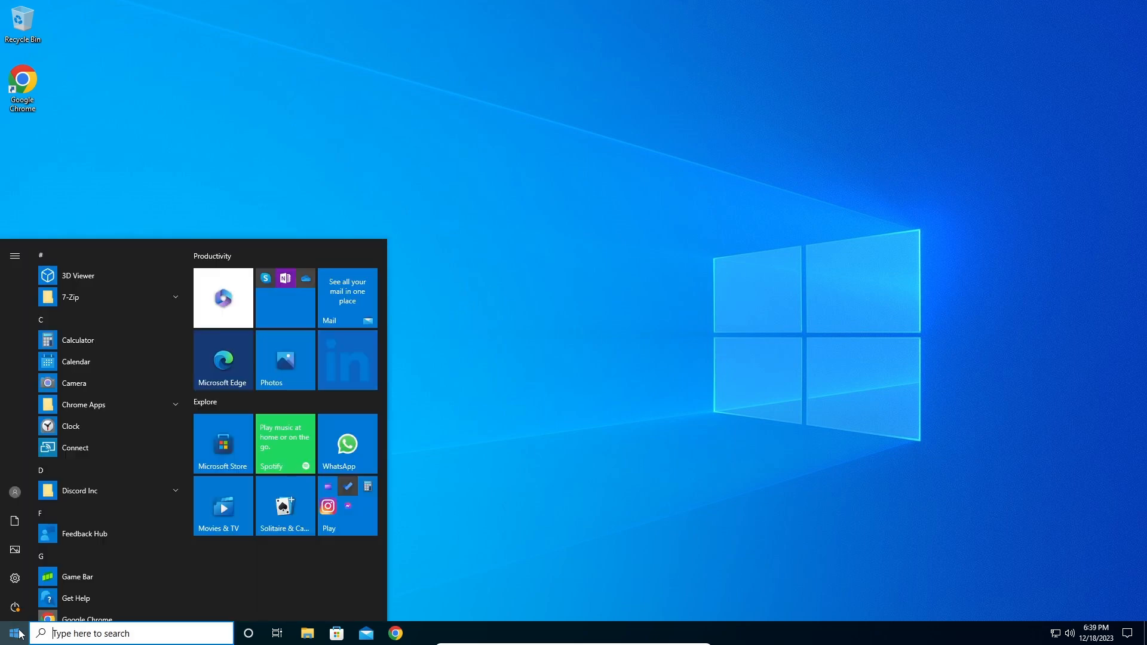
type("Defrag")
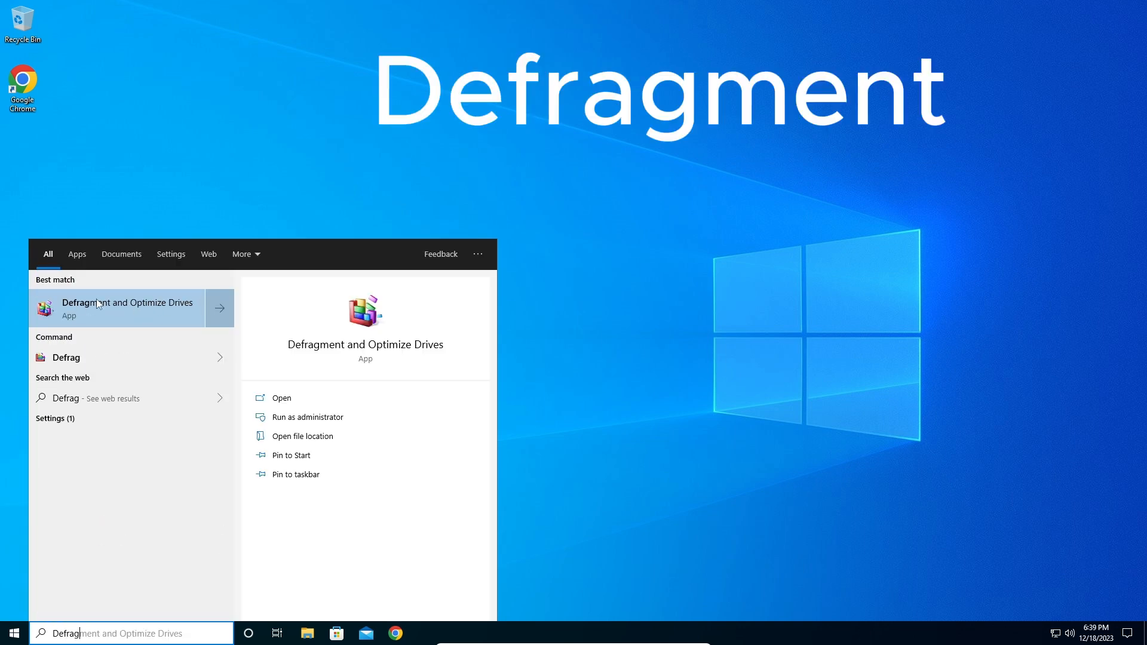
left_click(132, 316)
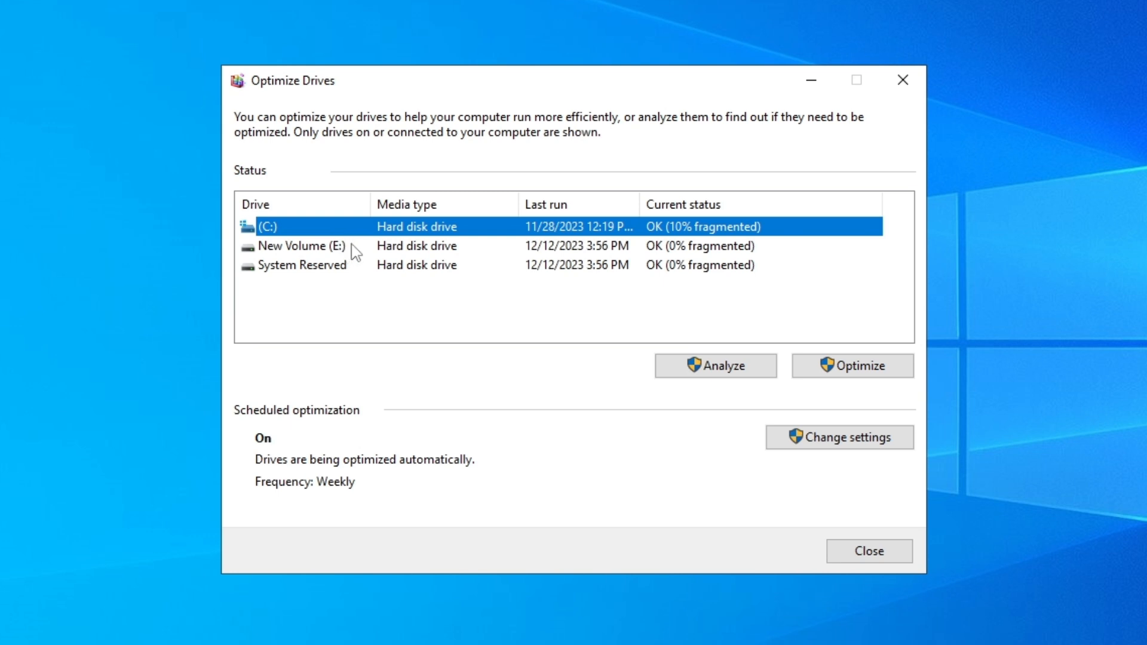
Review the media type and fragmentation status of the C: and New Volume (E:) drives, and close the drive optimizer
left_click(329, 247)
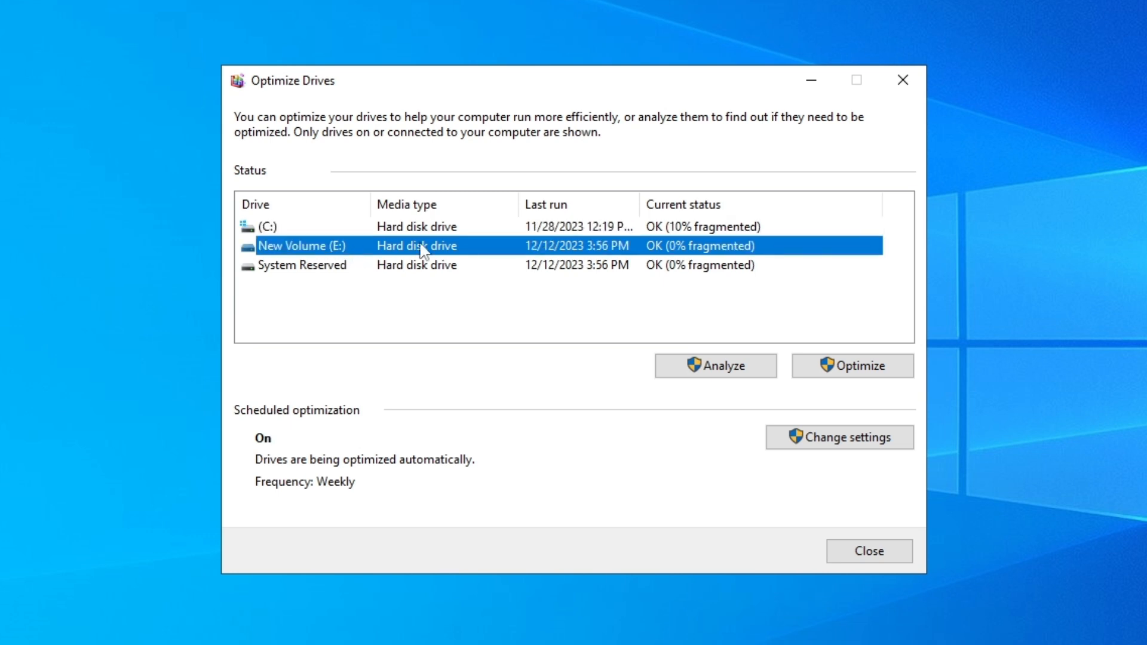
left_click(463, 228)
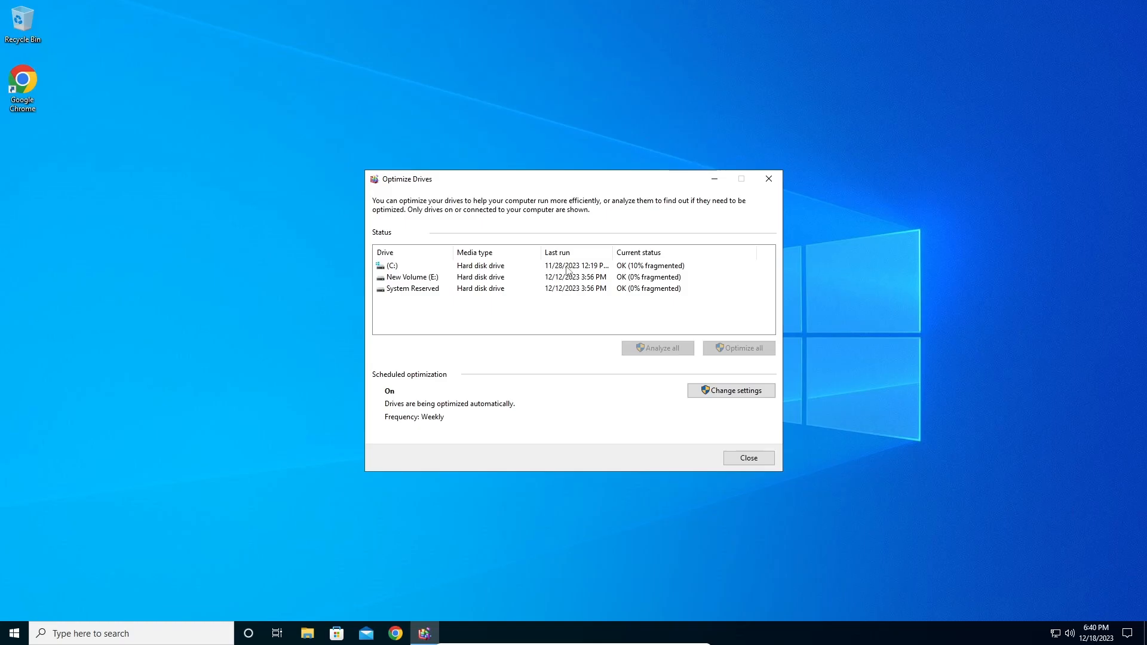
left_click(567, 267)
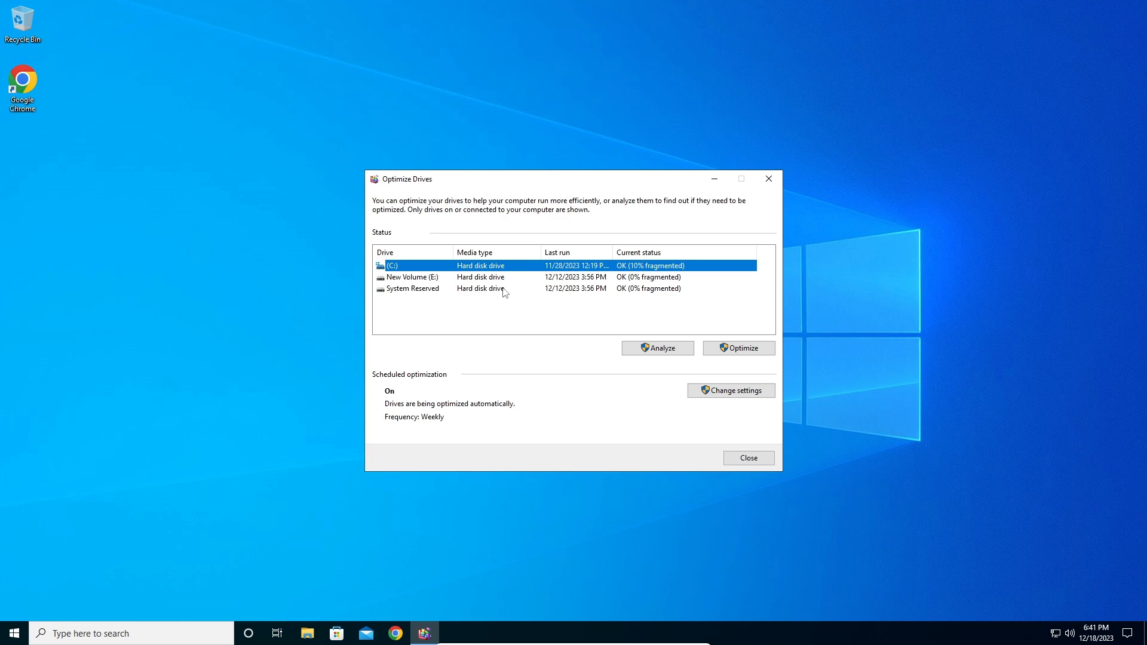
left_click(738, 323)
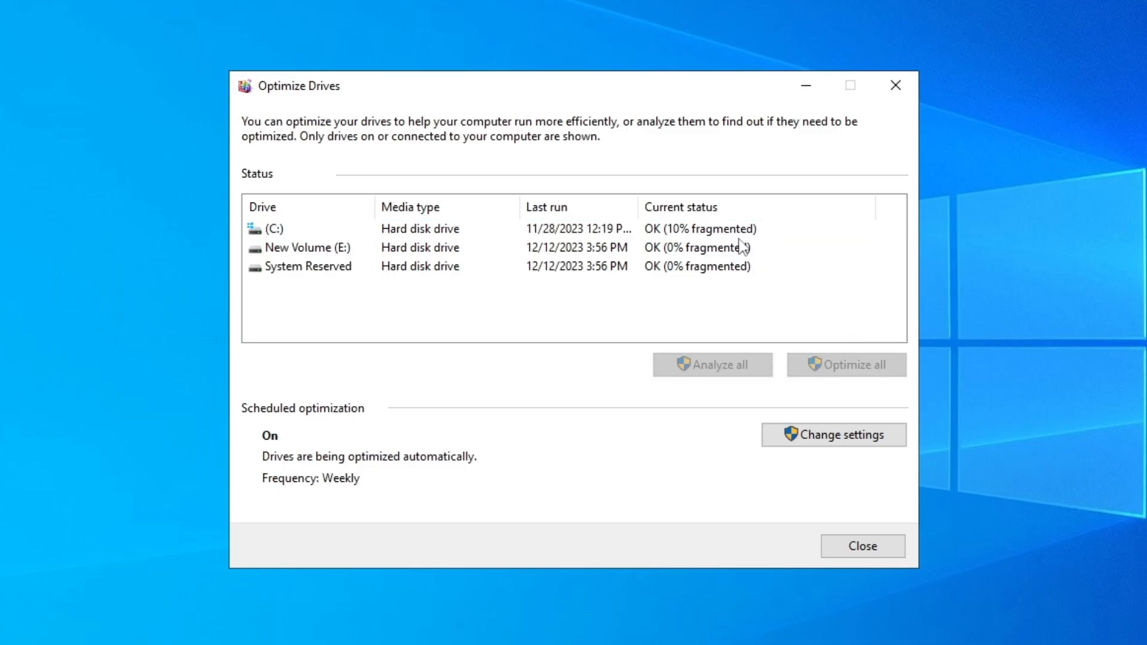
left_click(680, 265)
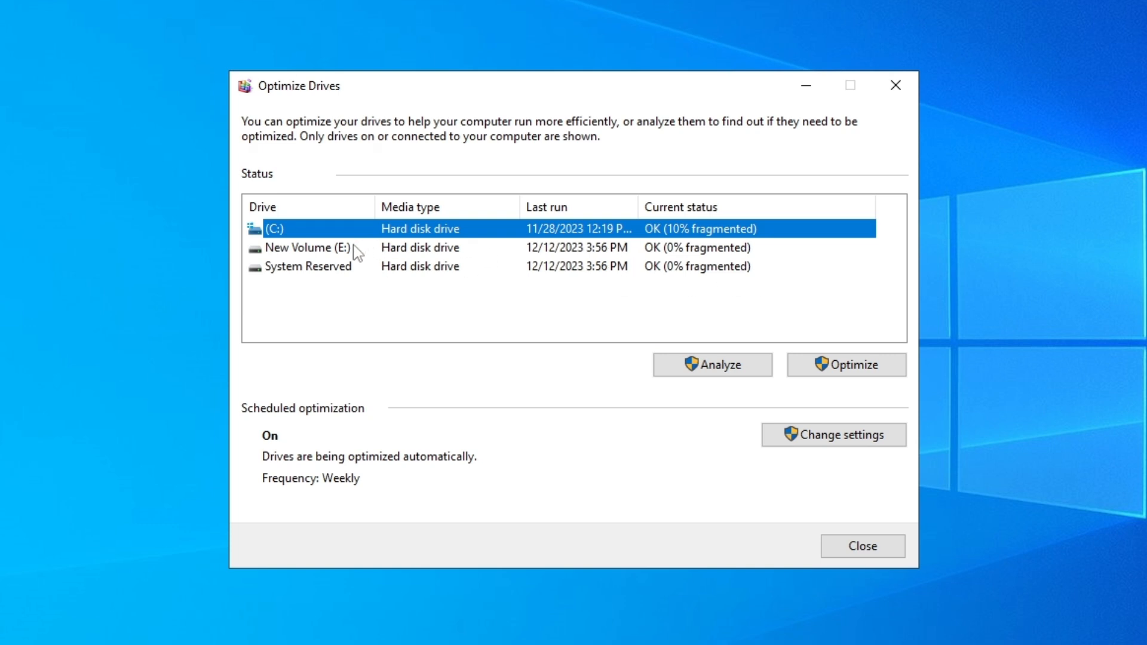
left_click(709, 248)
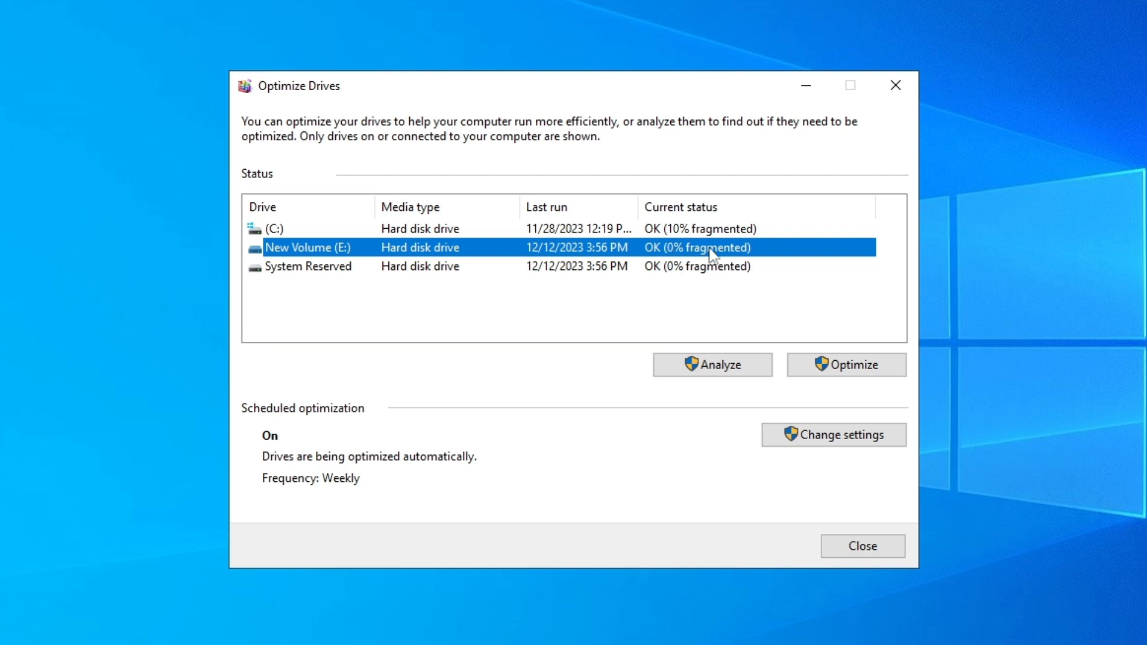
left_click(307, 230)
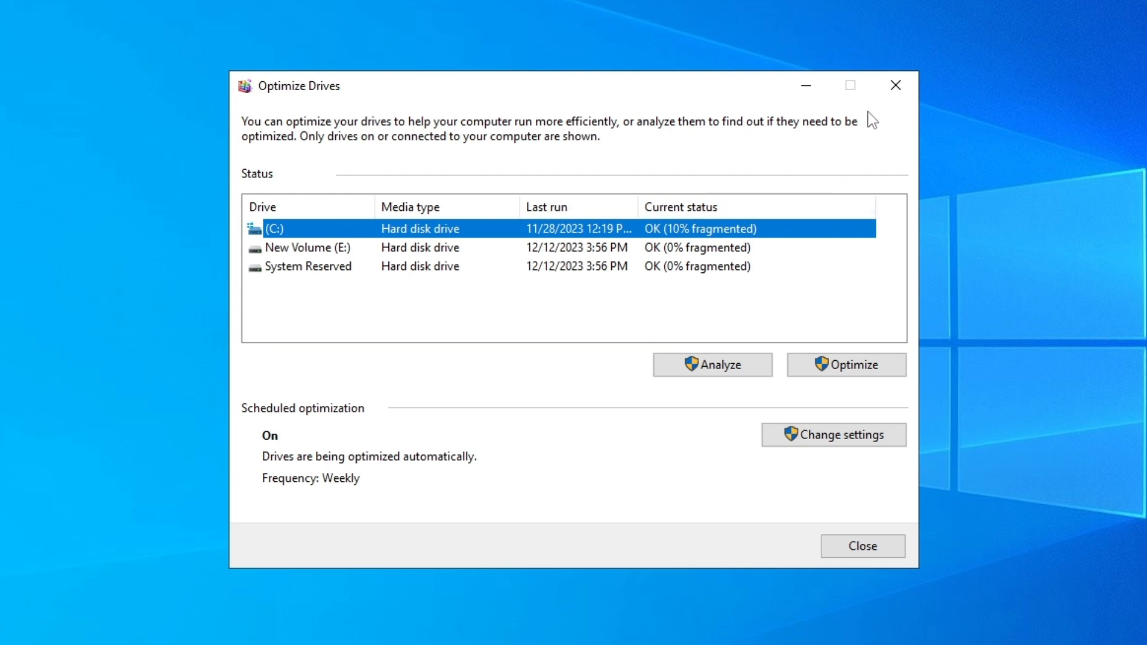
left_click(913, 87)
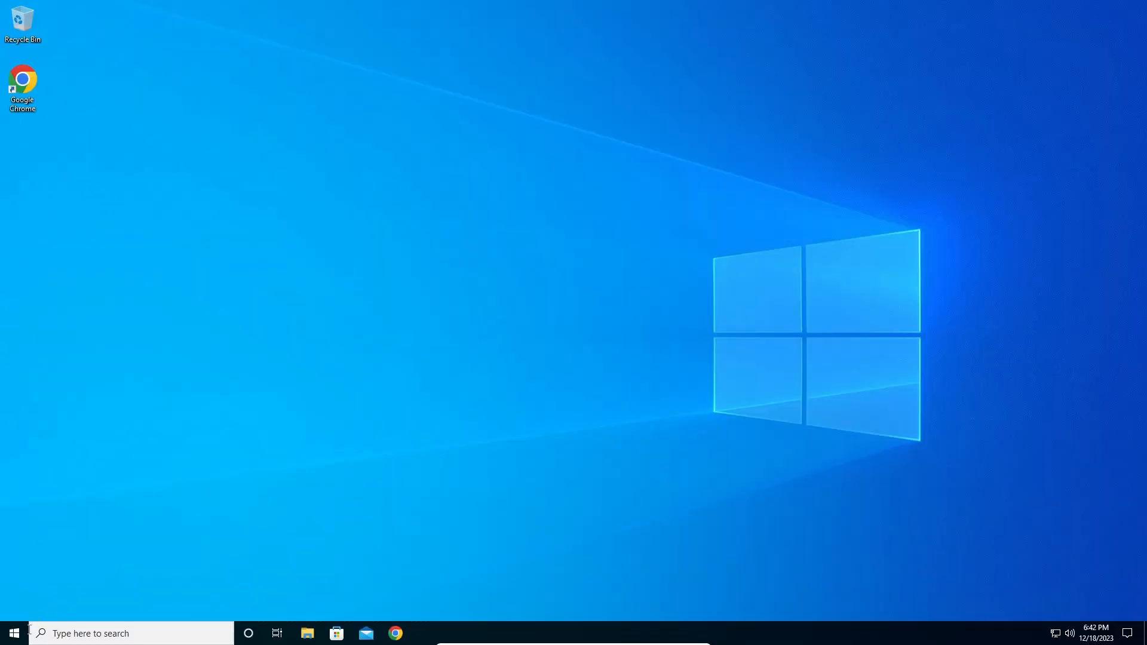
Search for Add or remove programs and open the installed apps settings
left_click(17, 633)
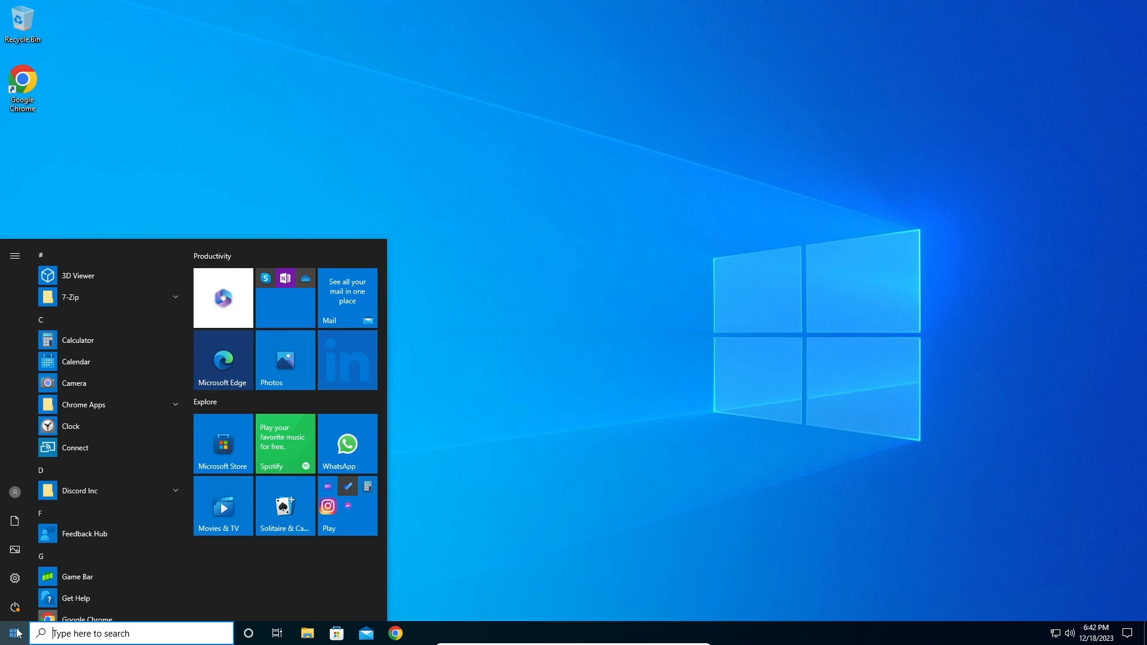
type("Add")
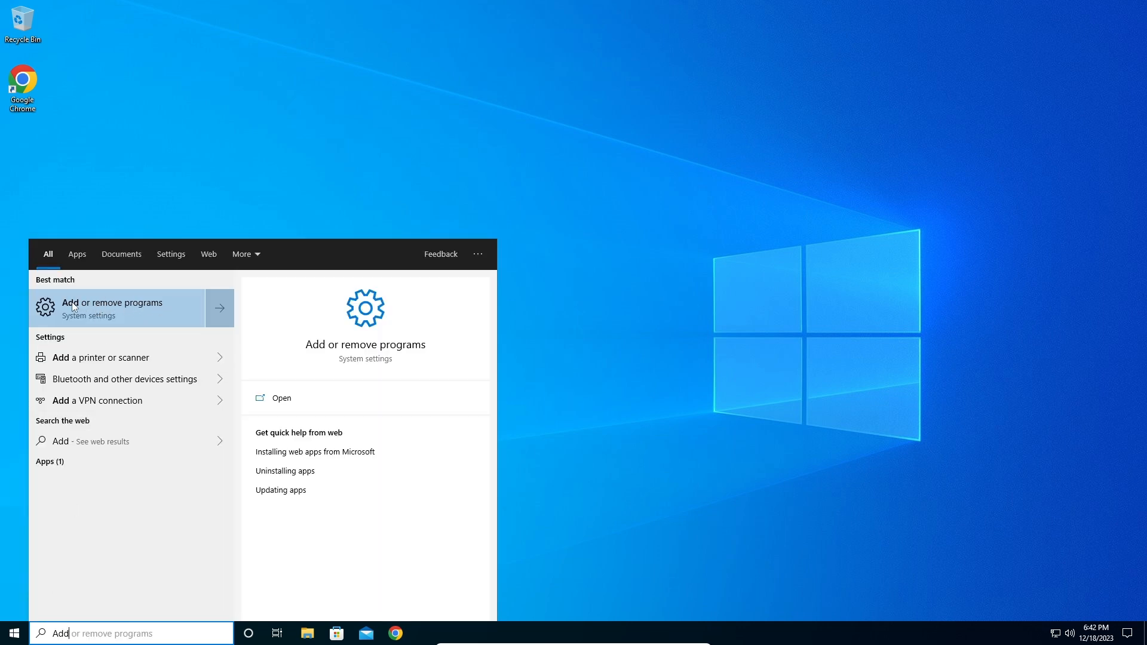
left_click(167, 303)
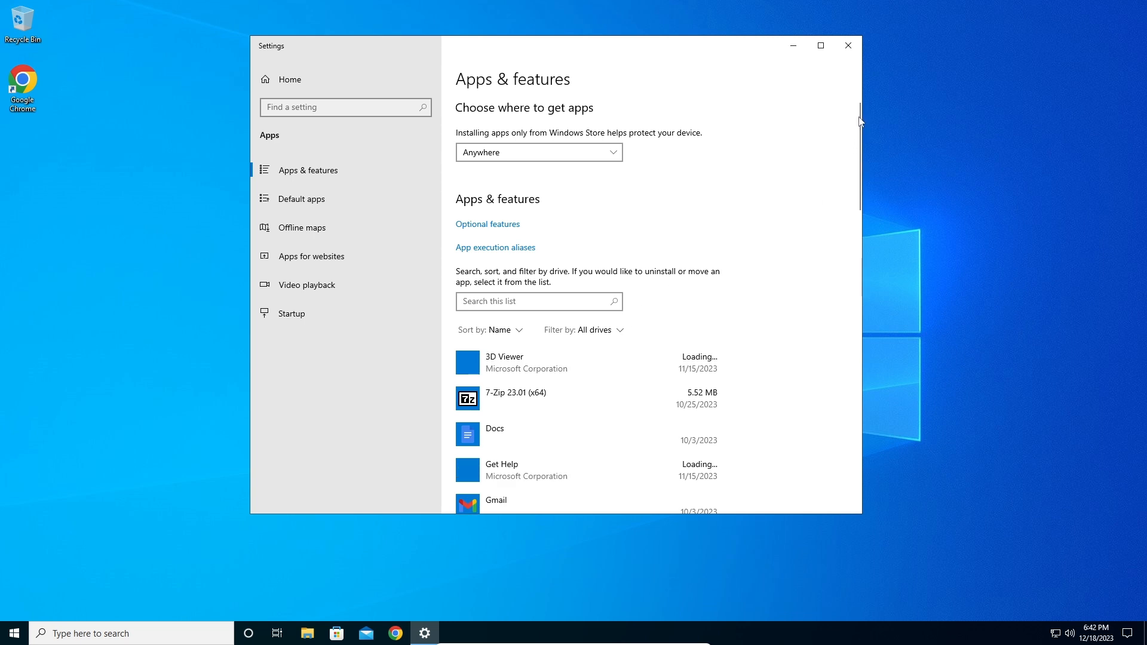
Look through the installed apps for unneeded programs, expanding the Windows 10 x64 update (KB5001716) and Print 3D entries to check their uninstall options
scroll(861, 115, "down", 2)
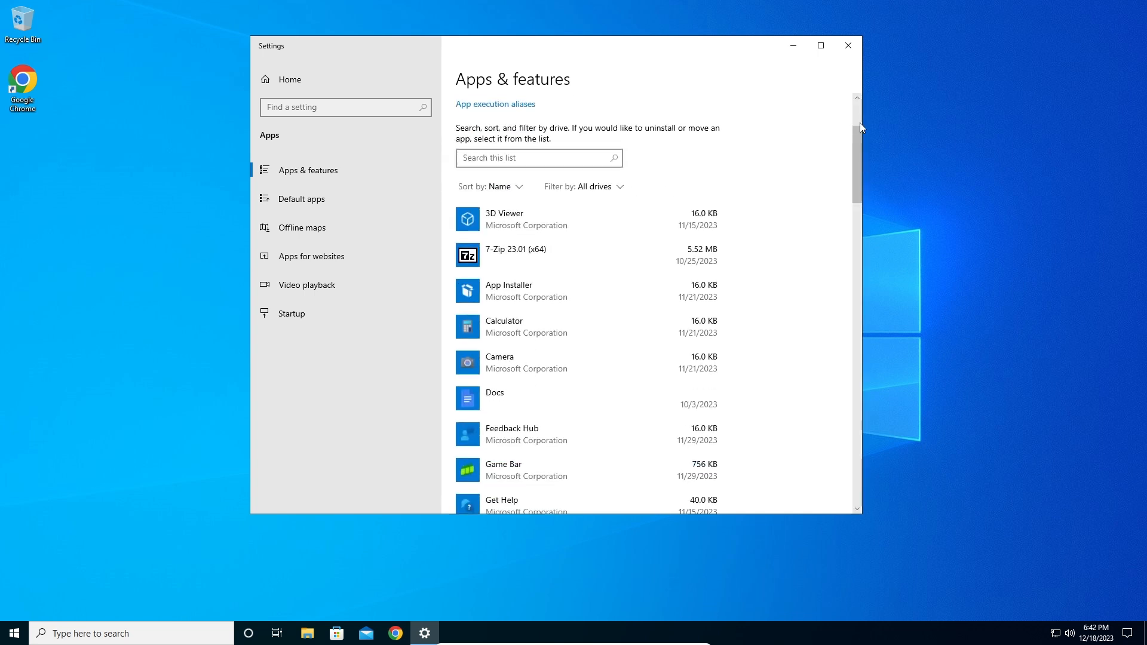
left_click_drag(859, 132, 815, 328)
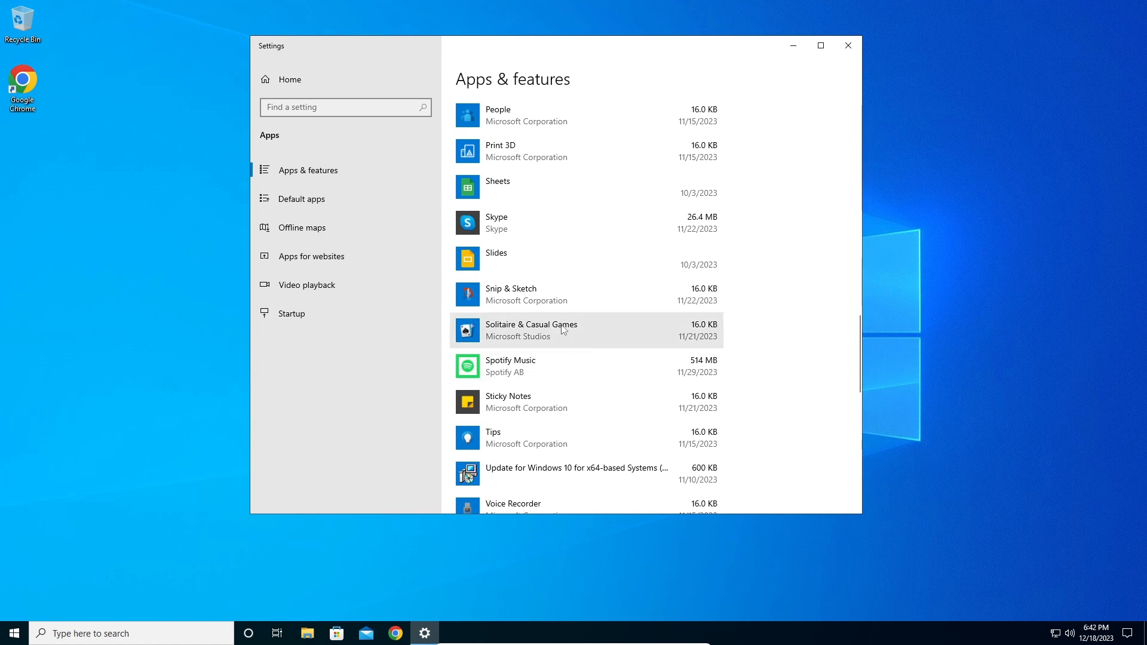
left_click_drag(859, 323, 852, 293)
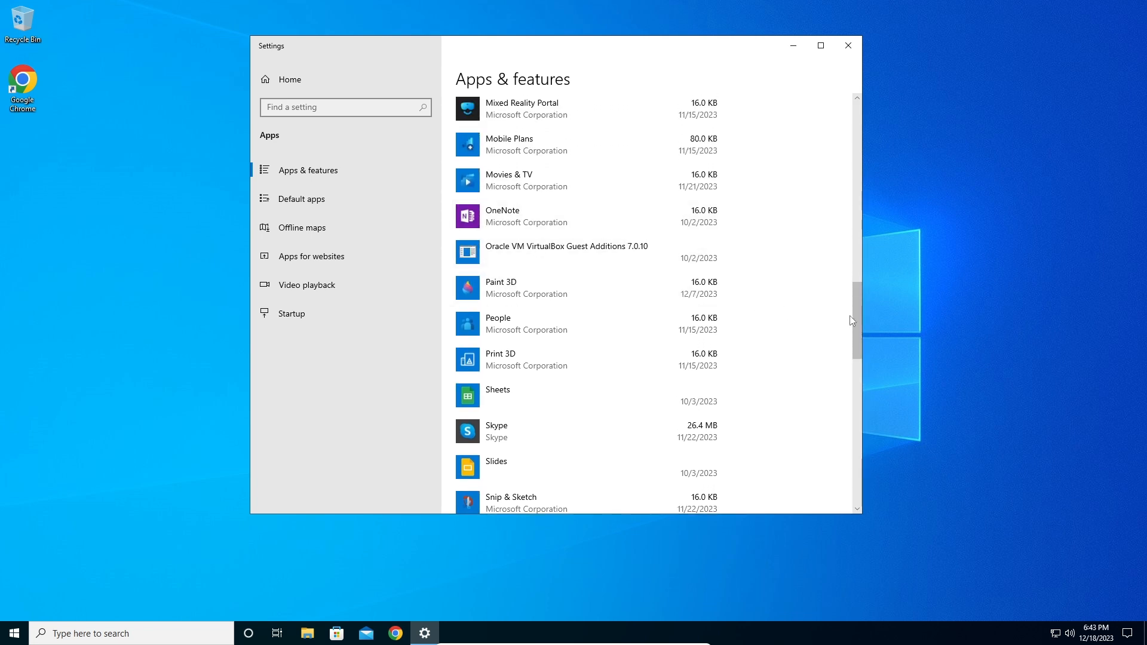
mouse_move(854, 299)
left_mouse_down()
mouse_move(856, 116)
mouse_move(864, 386)
left_mouse_up()
left_click(514, 218)
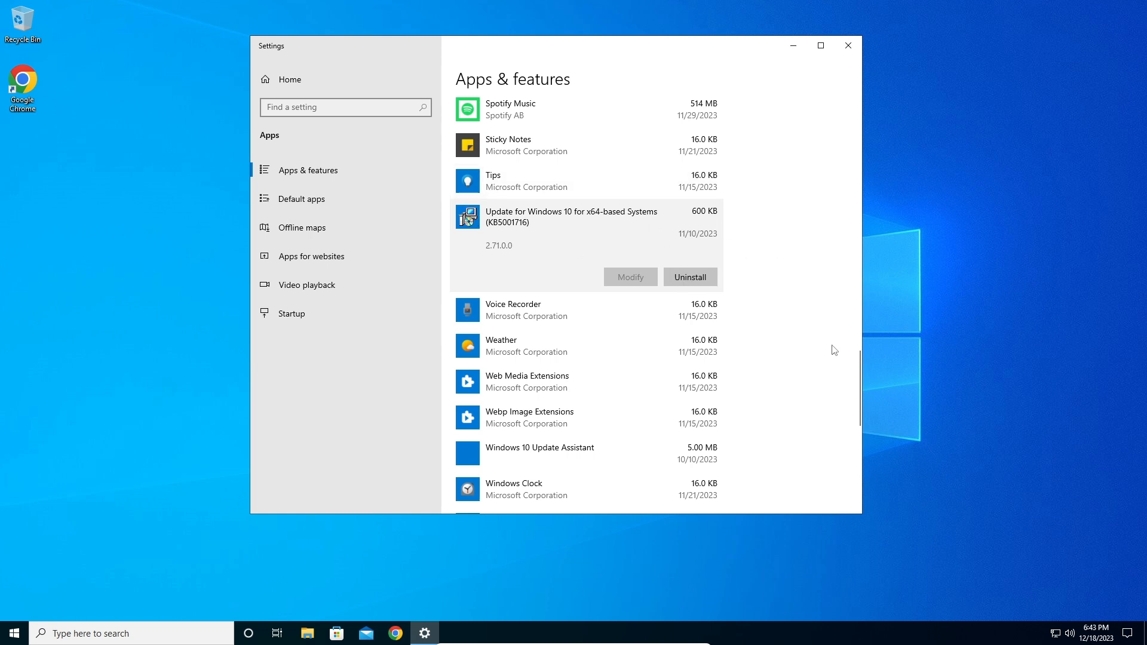
left_click_drag(861, 364, 806, 300)
left_click(694, 272)
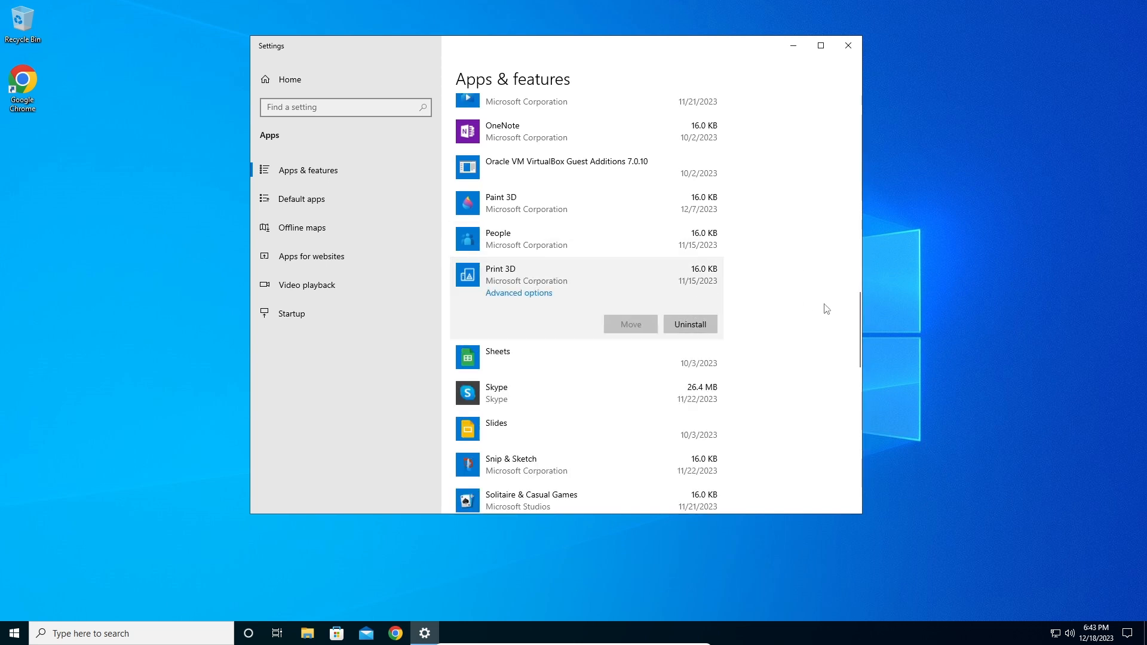
scroll(855, 244, "up", 2)
scroll(855, 243, "up", 12)
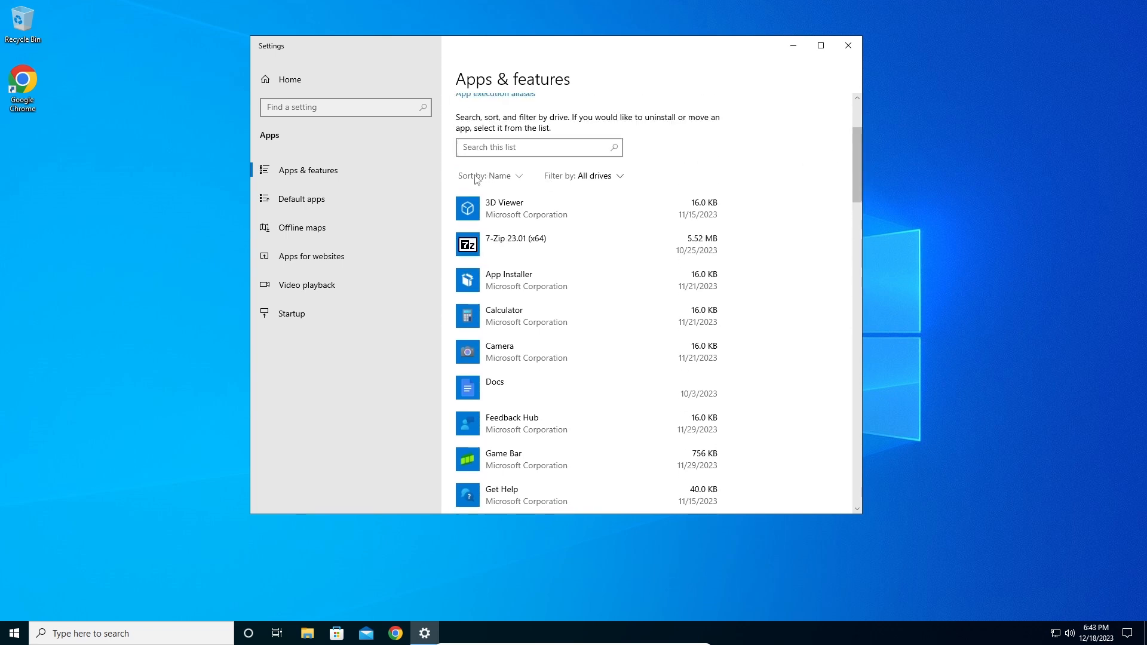
Review the installed apps sorted by install date and by size, and close Settings
left_click(504, 176)
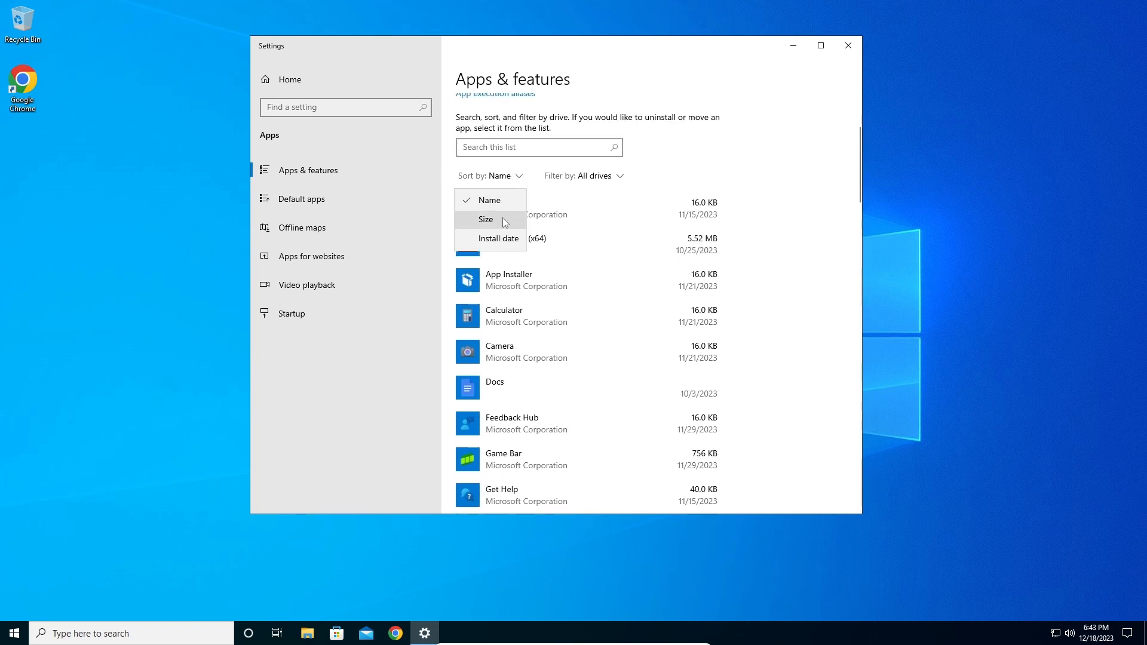
left_click(520, 240)
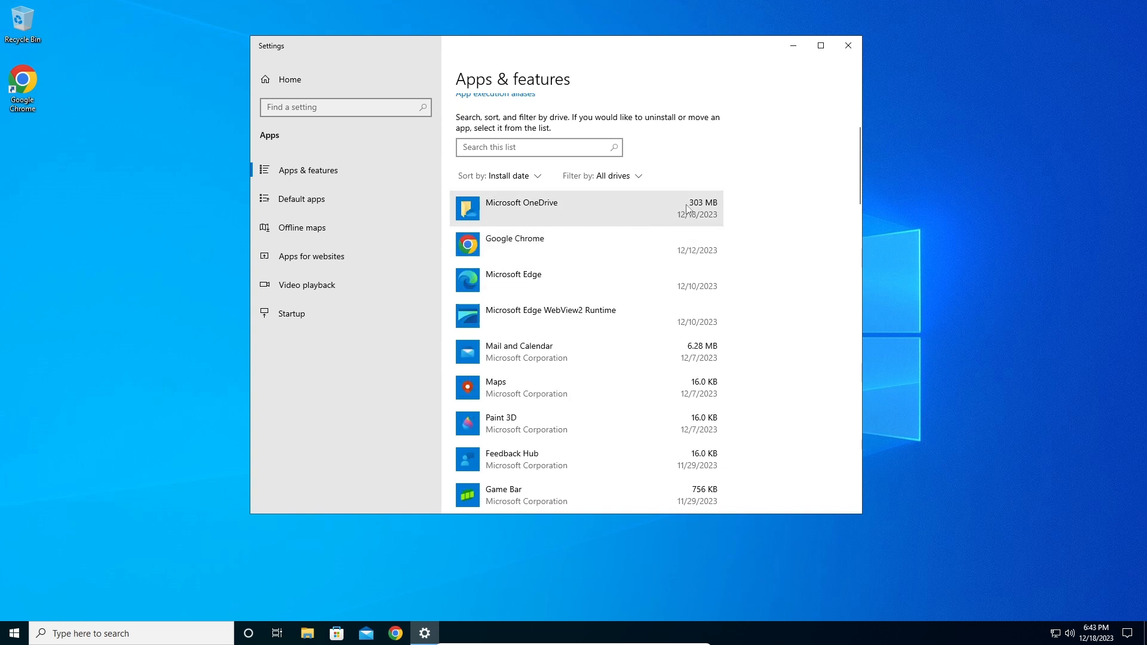
left_click(519, 177)
left_click(511, 220)
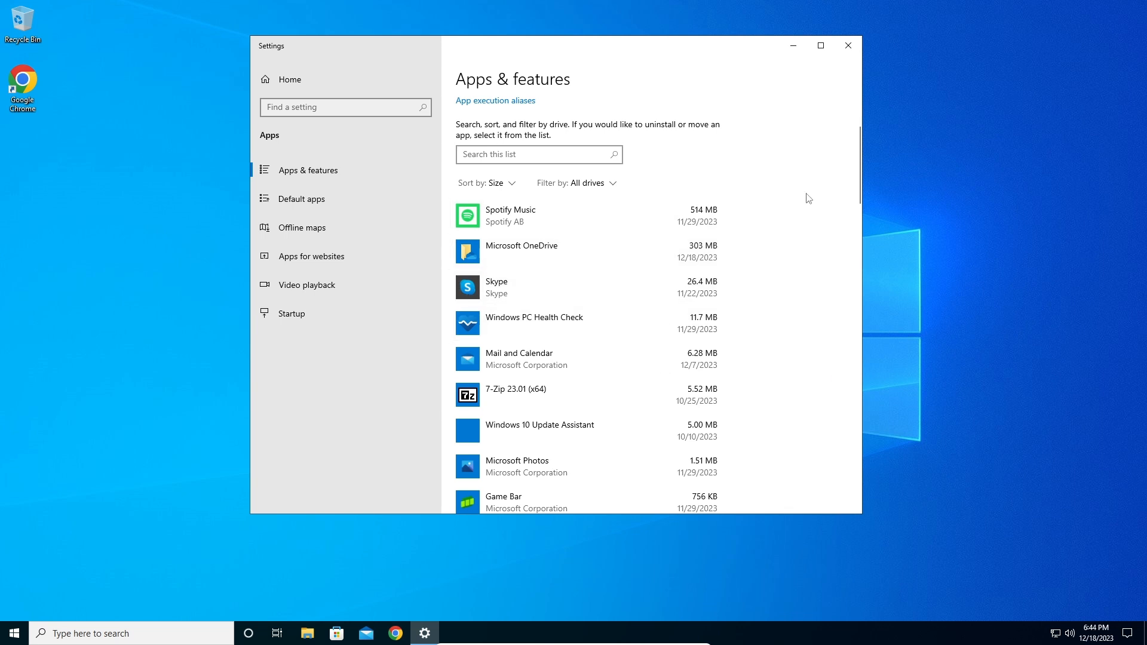
left_click(848, 45)
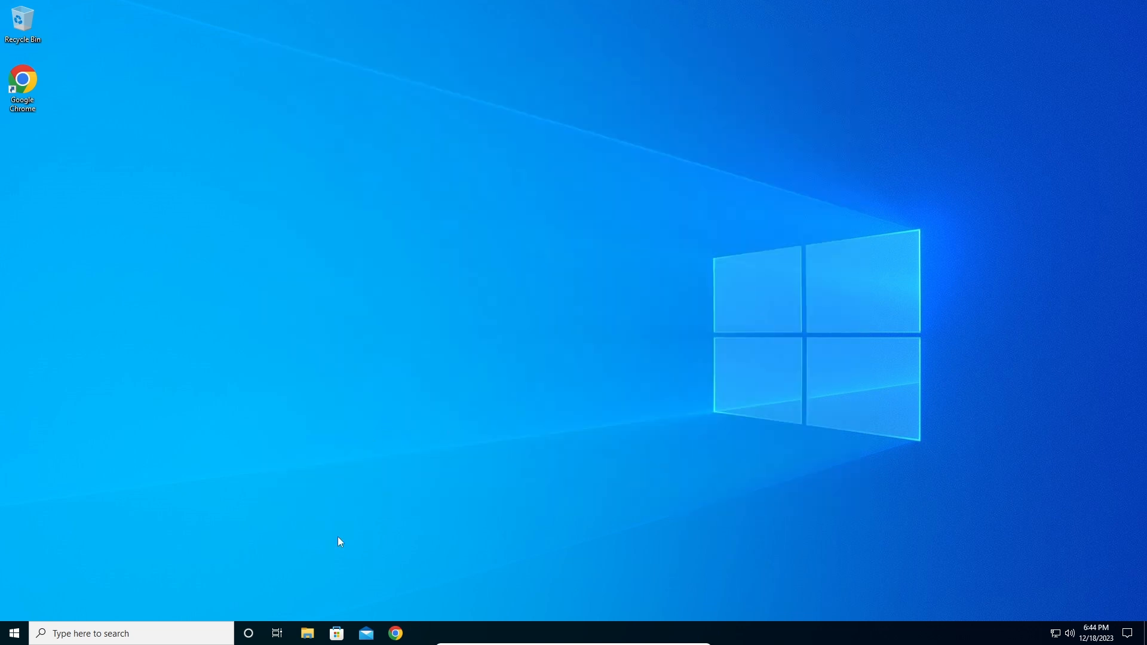
Go to This PC in File Explorer and open the properties of Local Disk (C:)
left_click(309, 635)
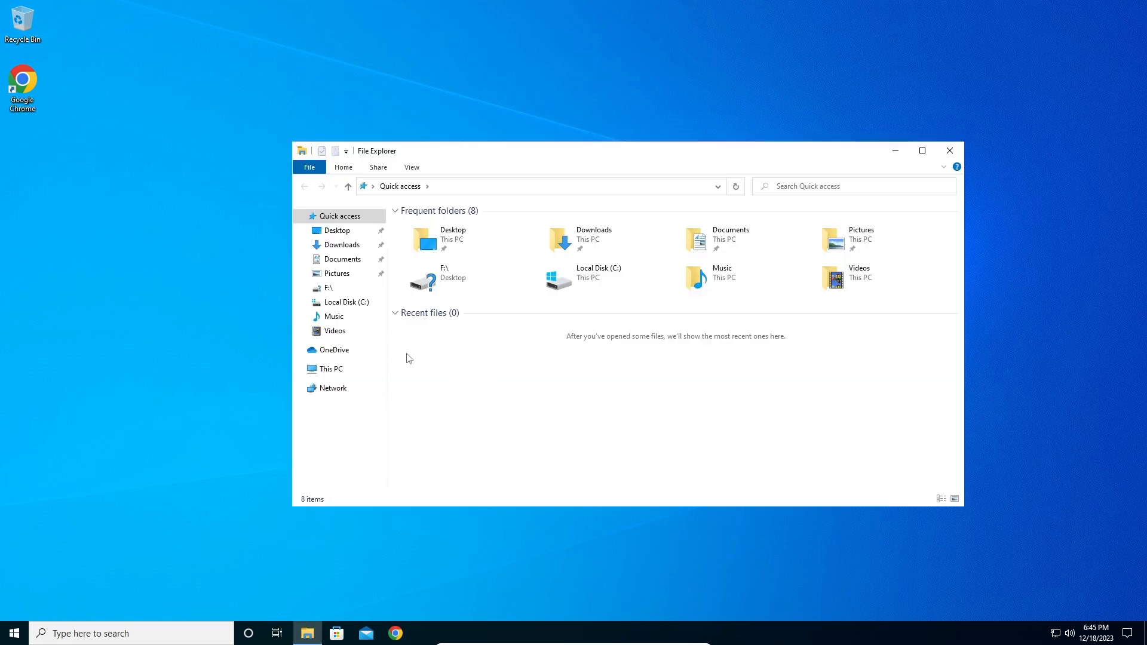
left_click(331, 370)
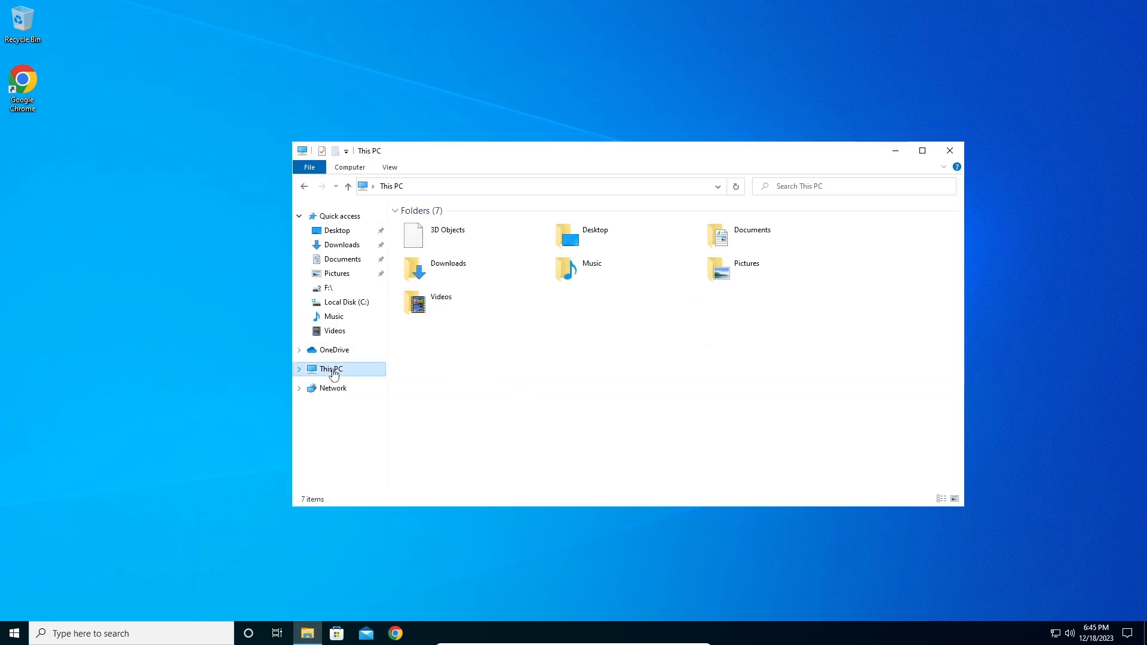
left_click(482, 348)
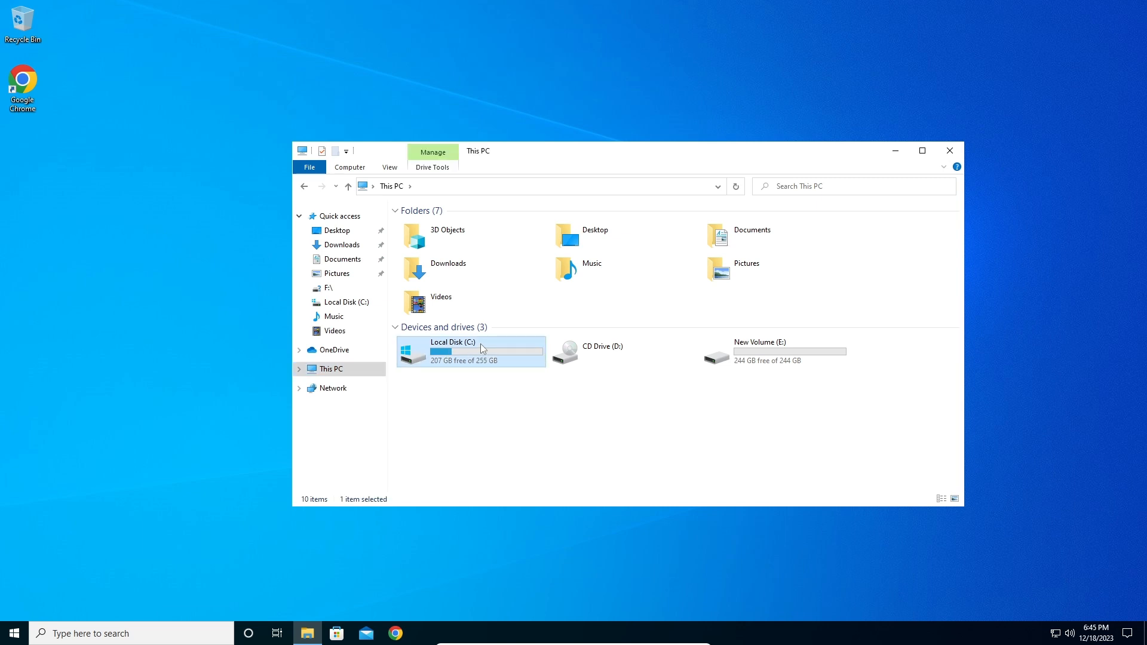
right_click(480, 343)
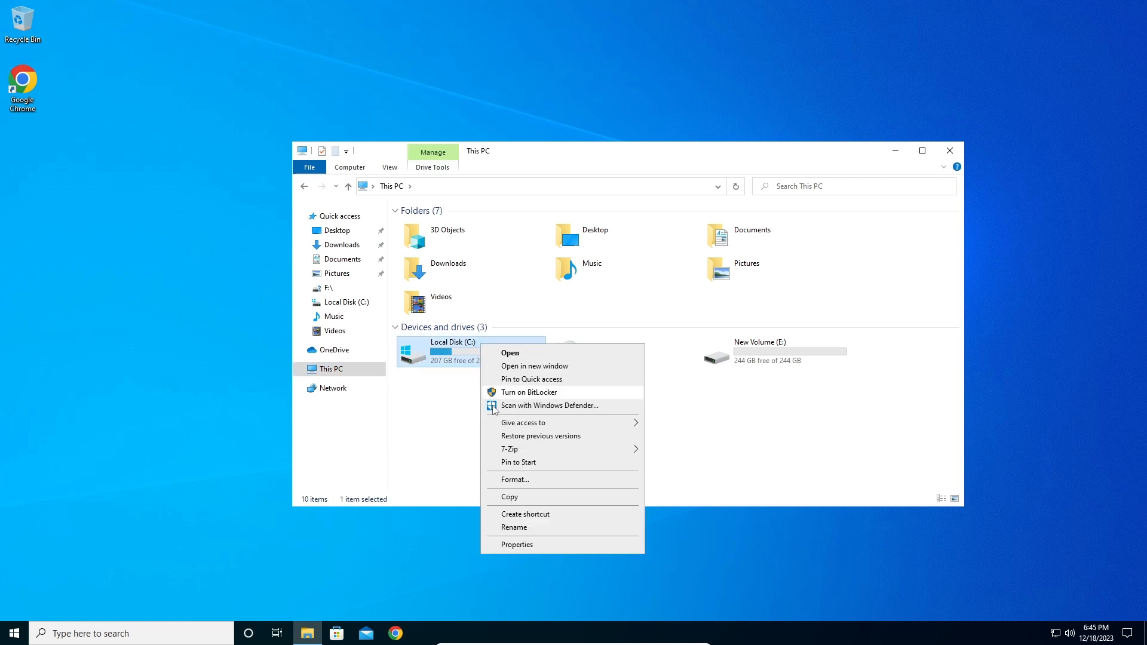
left_click(543, 545)
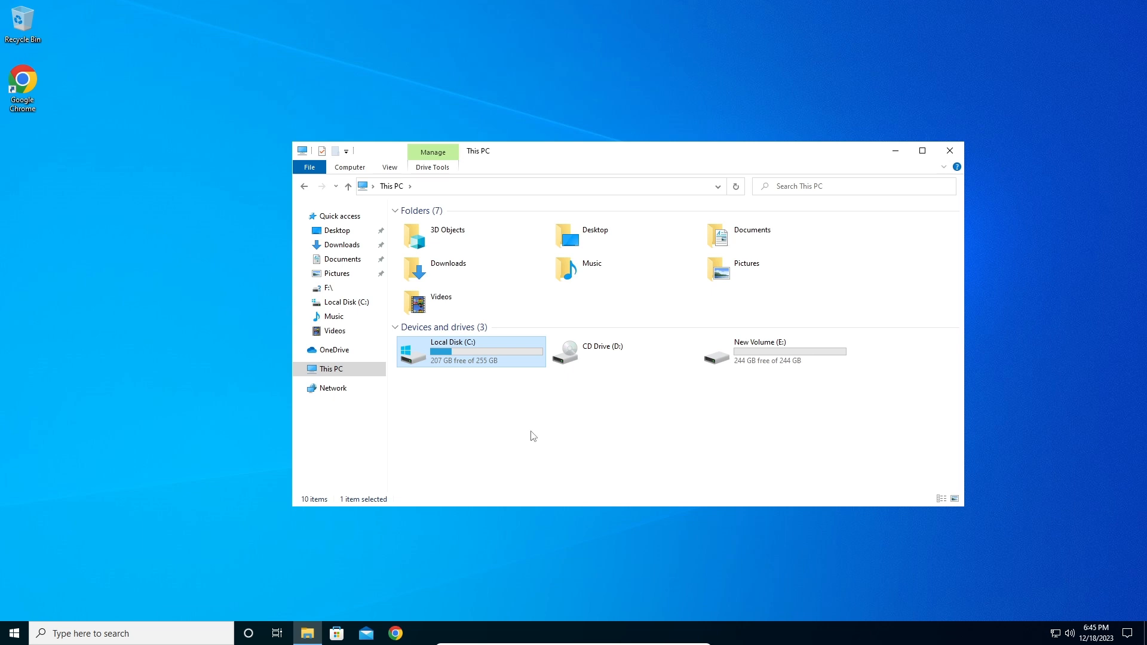
left_click_drag(565, 328, 513, 193)
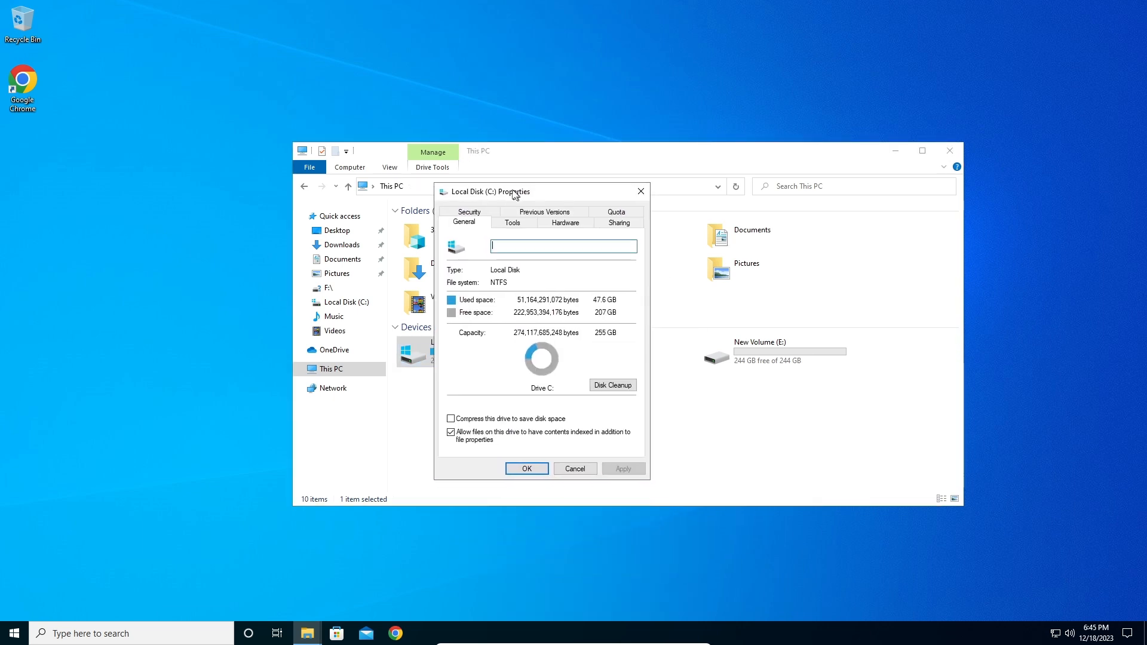
Start Disk Cleanup for drive C: and also select error reports, DirectX Shader Cache, Delivery Optimization Files, Downloads, Recycle Bin and Temporary files for deletion
left_click(602, 386)
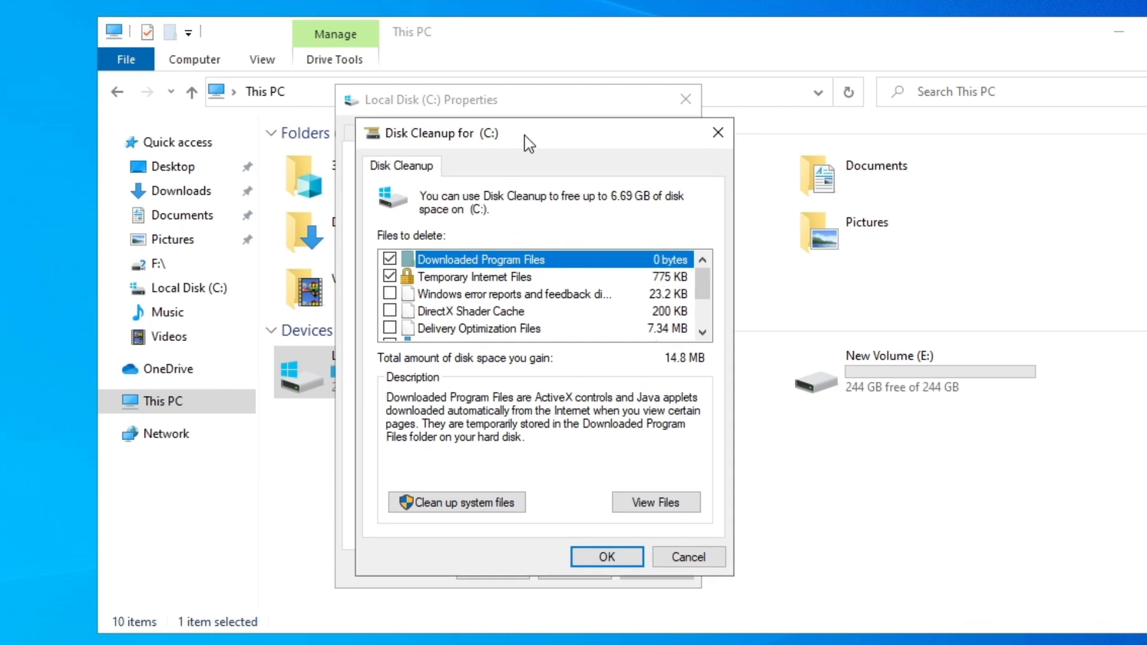
mouse_move(715, 290)
left_mouse_down()
mouse_move(721, 307)
mouse_move(439, 299)
left_mouse_up()
left_click(400, 308)
left_click(400, 325)
scroll(679, 311, "down", 1)
left_click(400, 290)
left_click(400, 308)
left_click(400, 325)
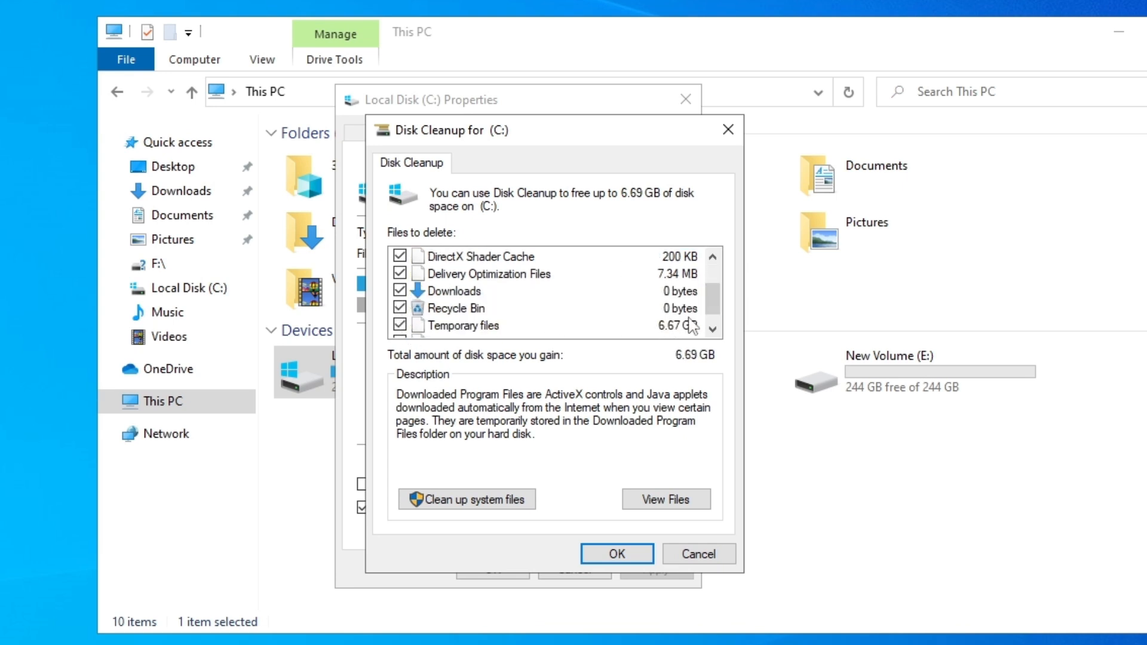
Check the Temporary files description, keep that category selected, and permanently delete all the selected files
scroll(711, 296, "down", 1)
left_click(474, 311)
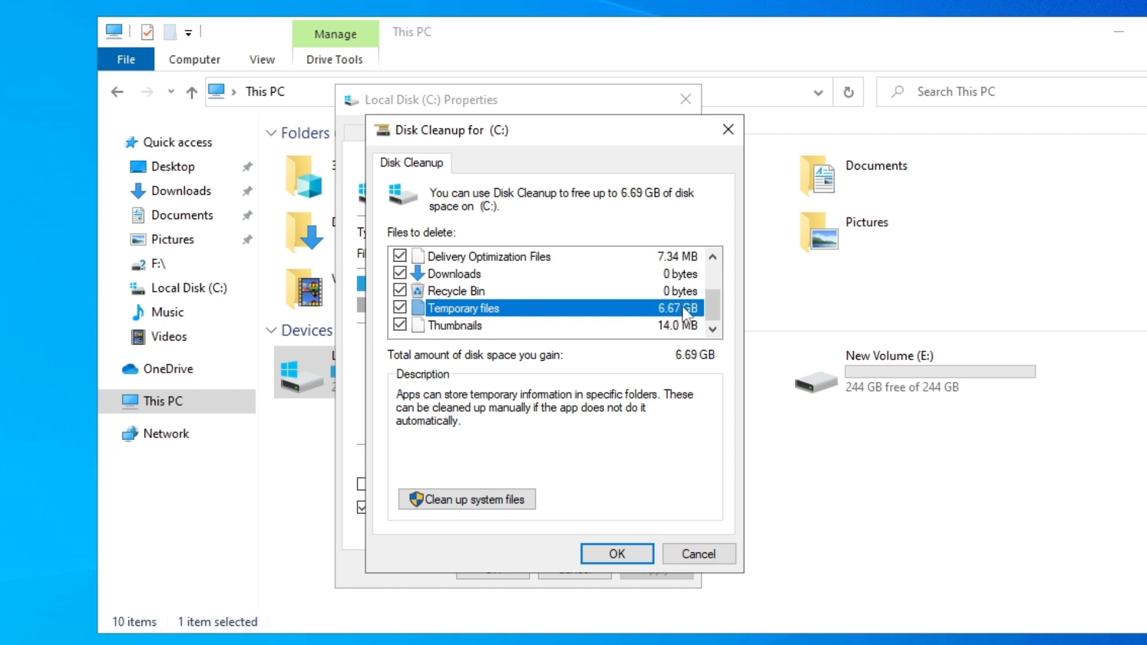
left_click(399, 307)
left_click(399, 308)
left_click(632, 559)
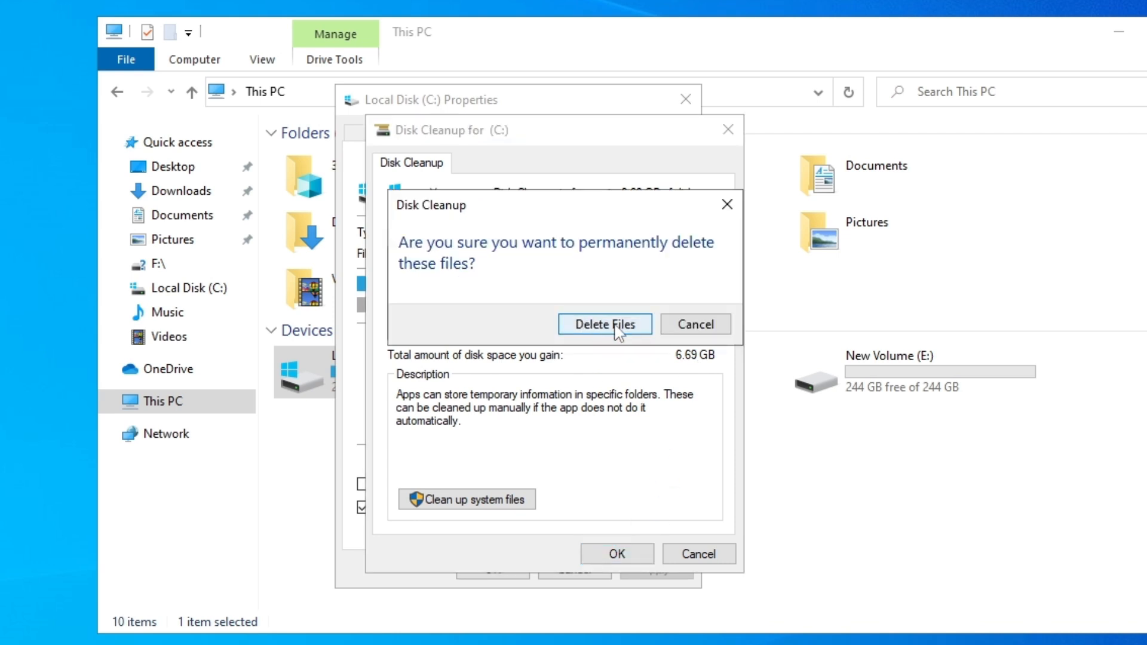
left_click(592, 326)
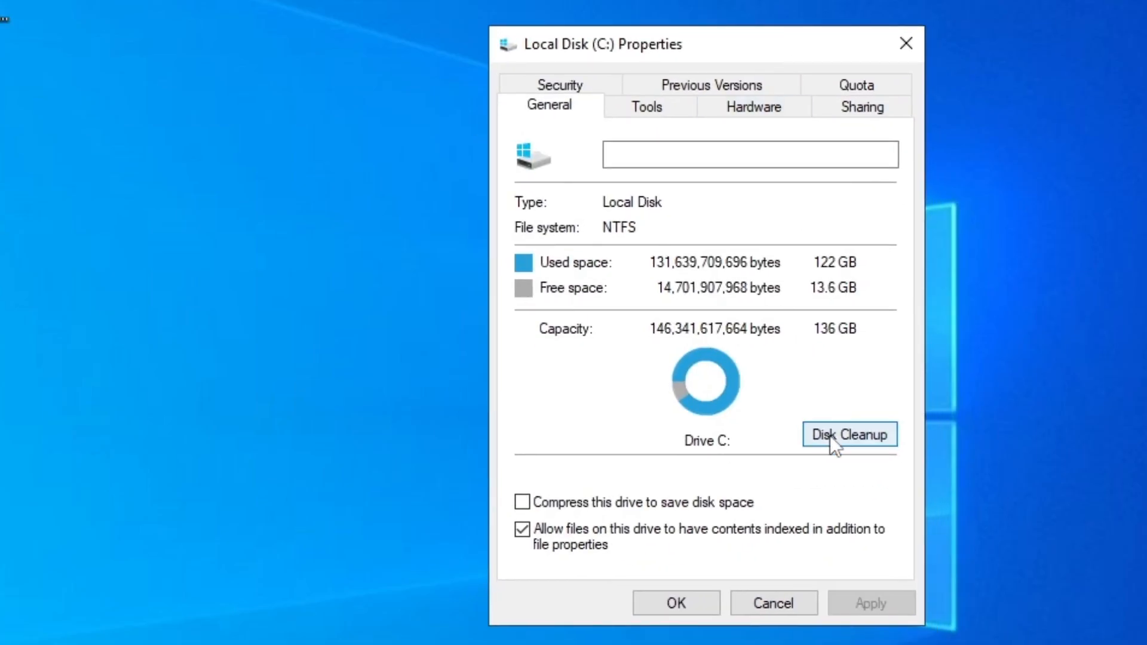
Run Disk Cleanup for the system files on C:, permanently delete the selected files, and close the drive's properties
left_click(829, 424)
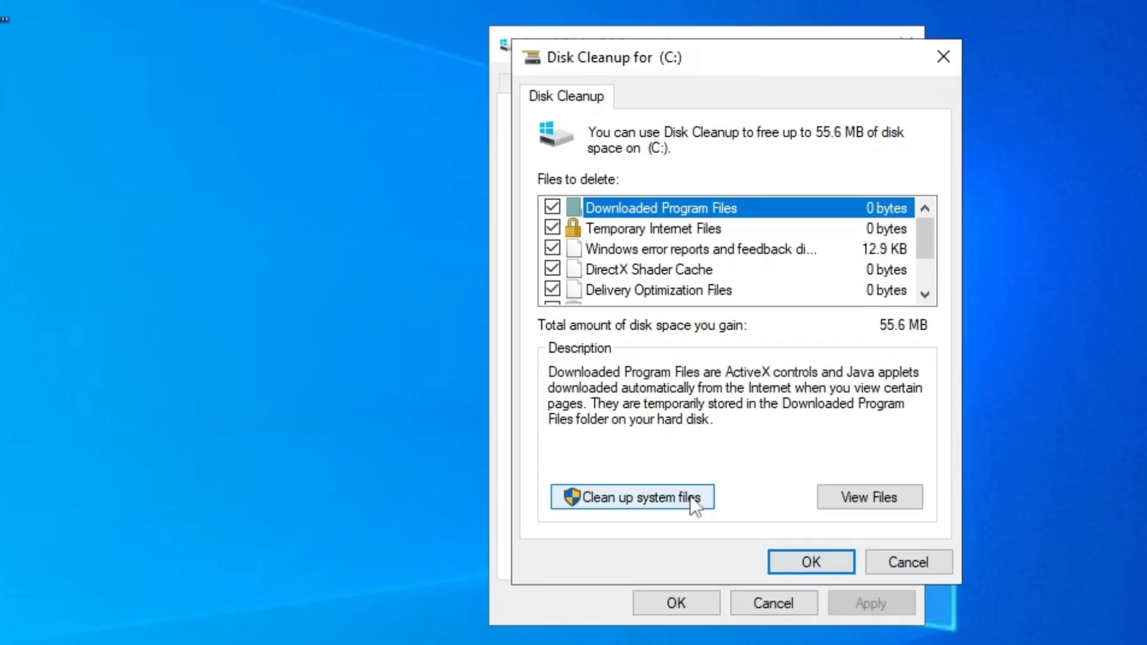
left_click(690, 497)
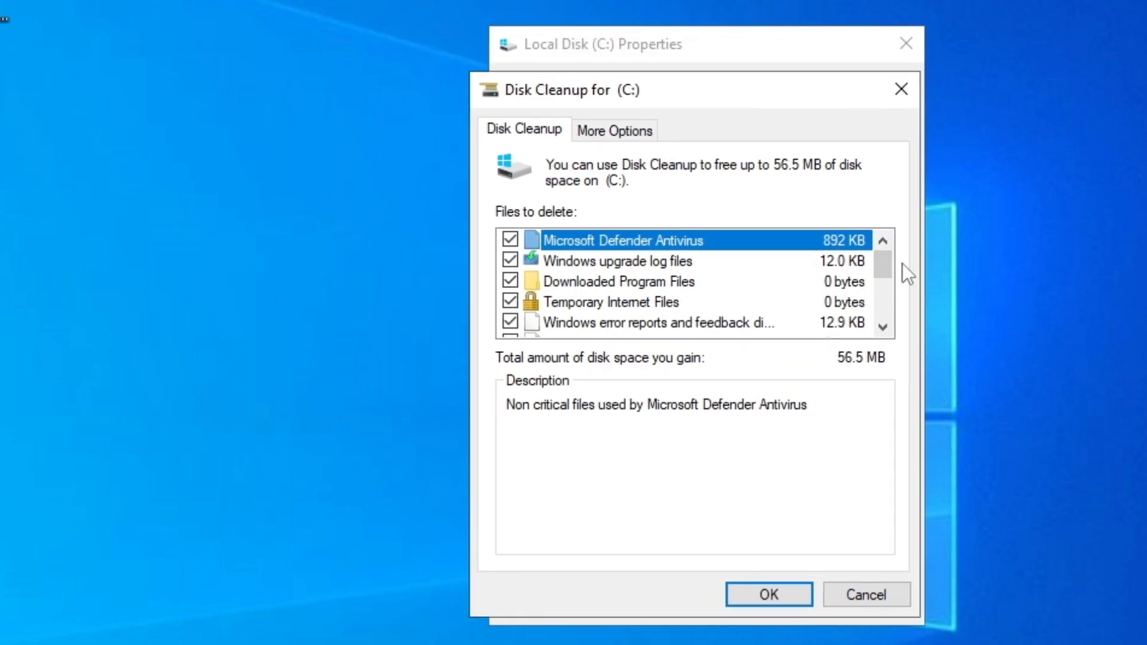
left_click_drag(882, 261, 862, 386)
left_click(781, 594)
left_click_drag(271, 205, 706, 257)
left_click(759, 394)
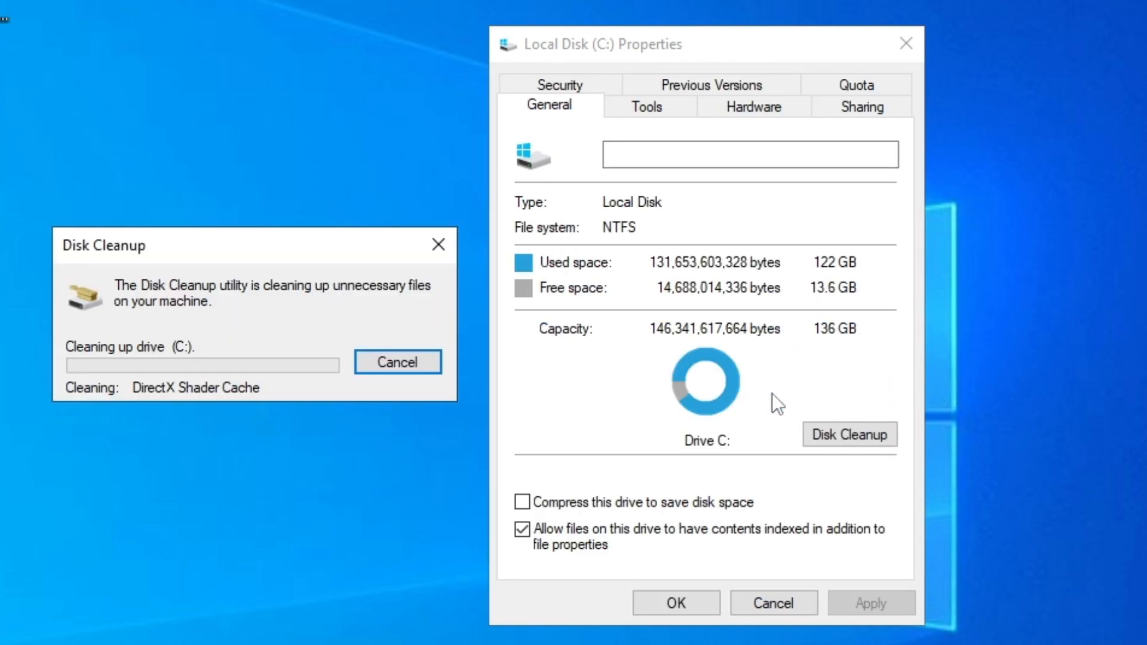
left_click_drag(200, 245, 636, 261)
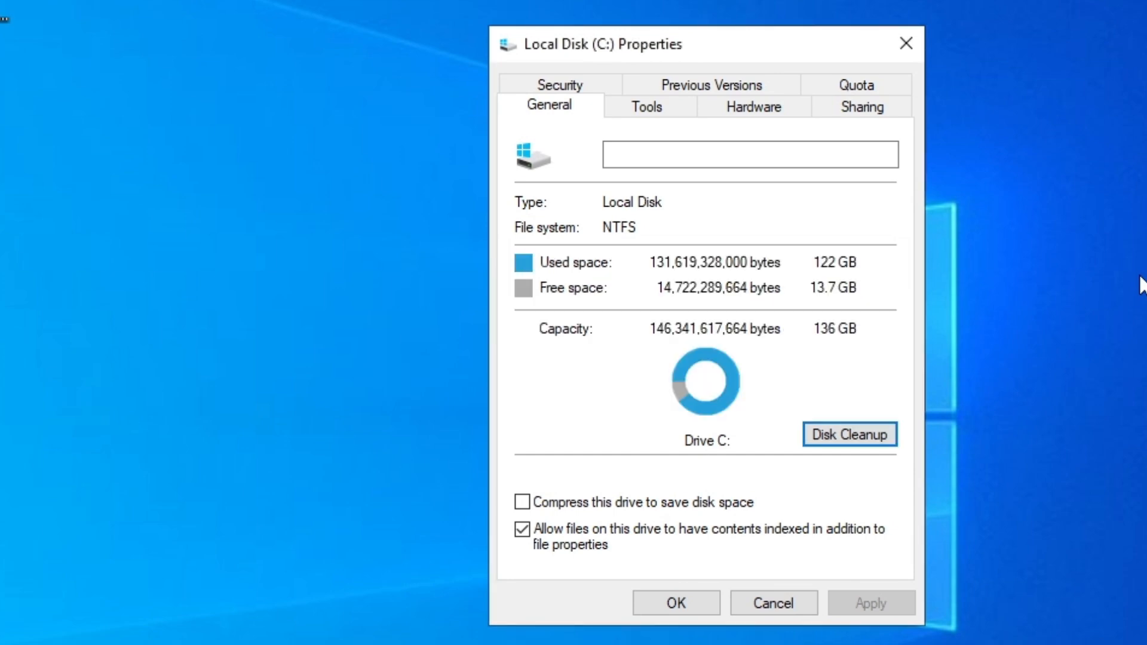
left_click(747, 608)
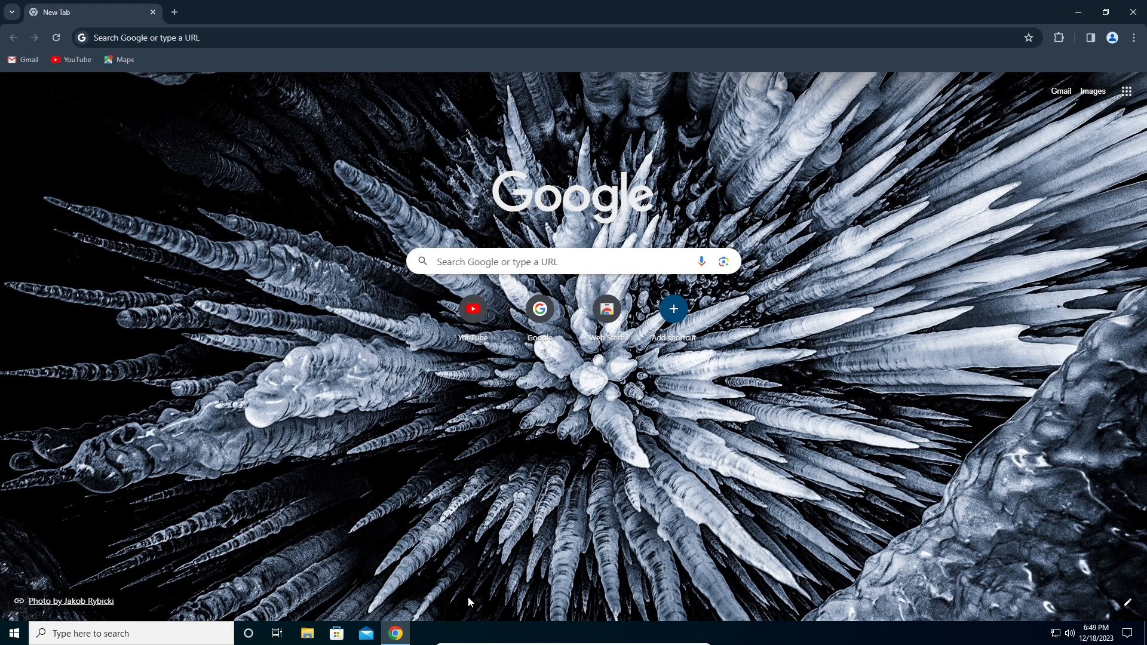
Show the desktop with Google Chrome still running and open Task Manager
key("super+d")
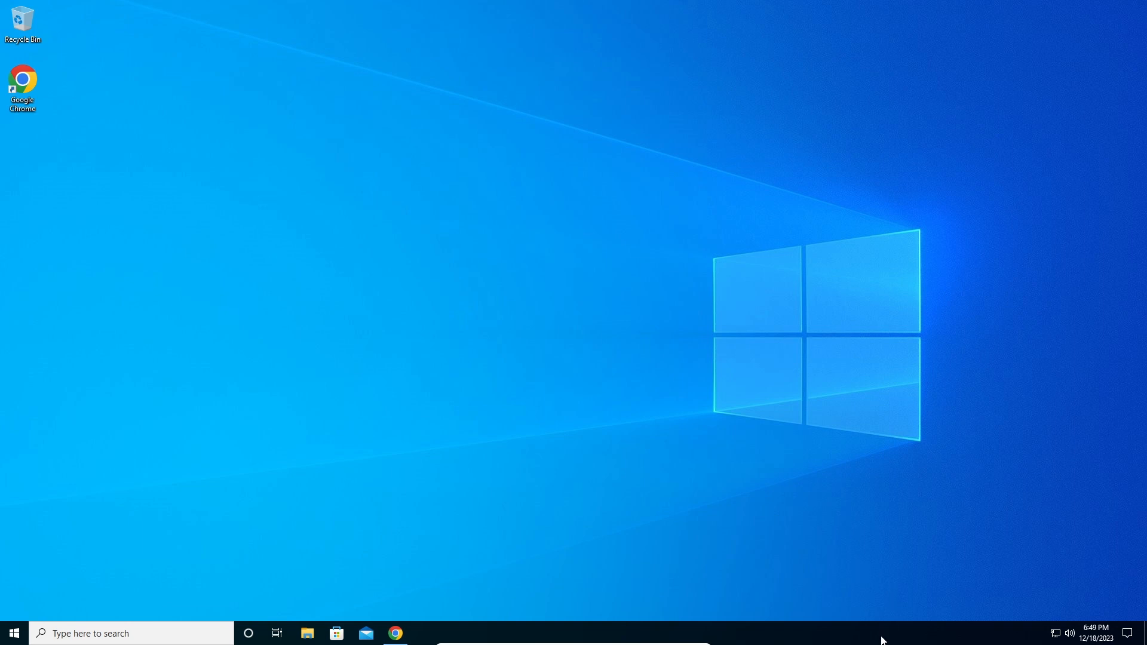
right_click(852, 639)
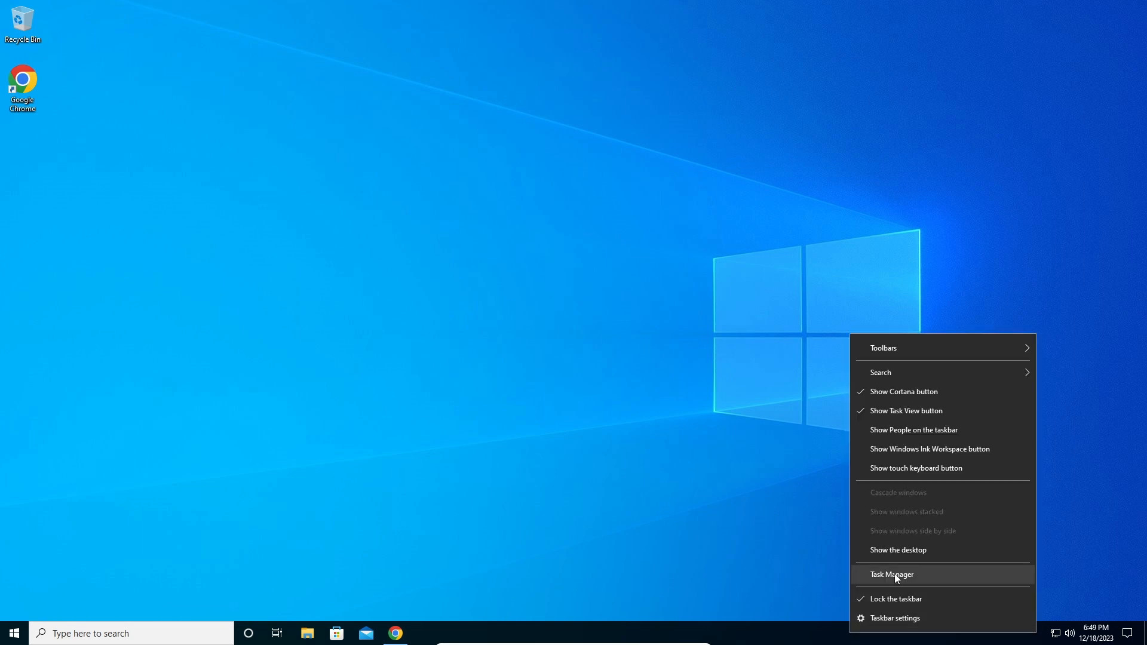
left_click(876, 572)
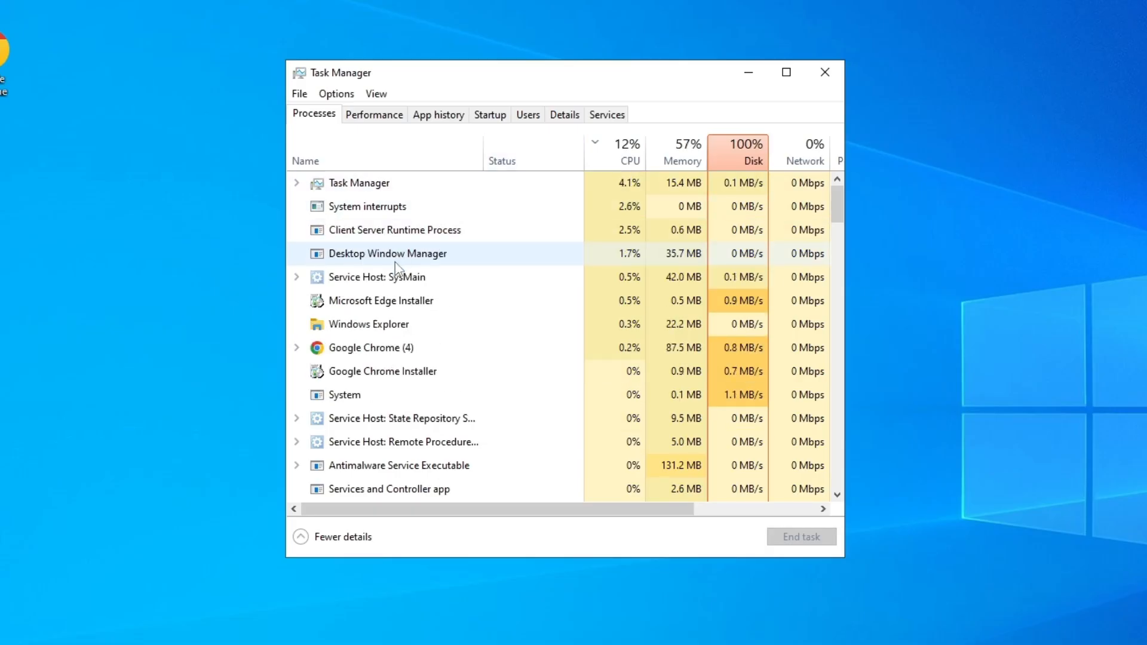
Choose an update speed for Task Manager's process readings
left_click(327, 98)
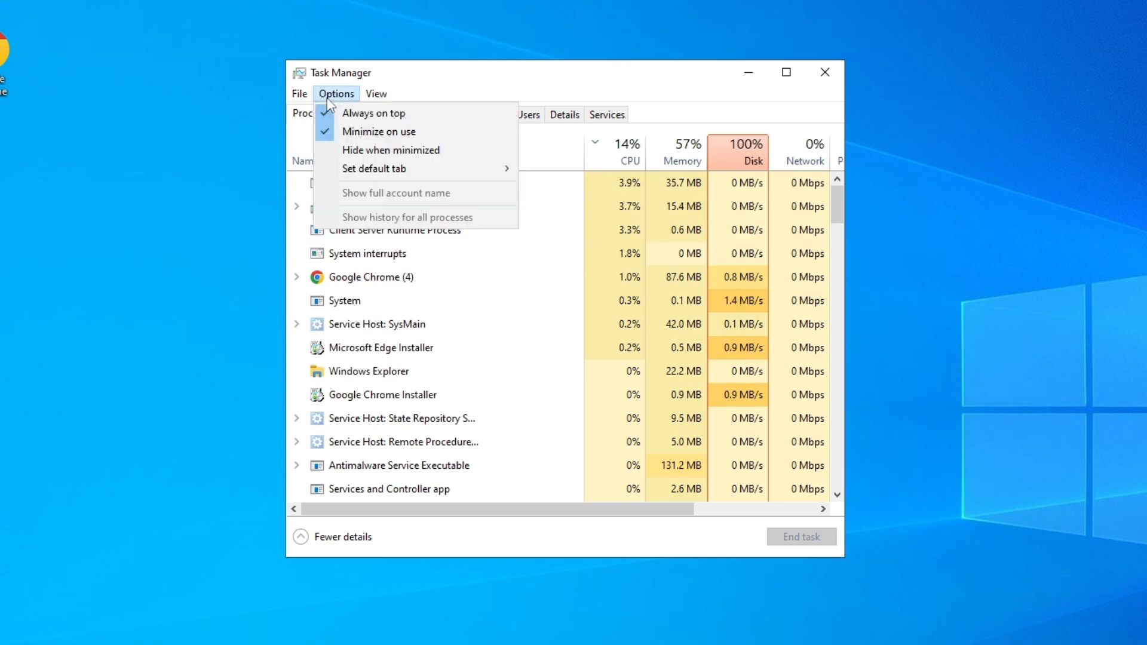
mouse_move(376, 96)
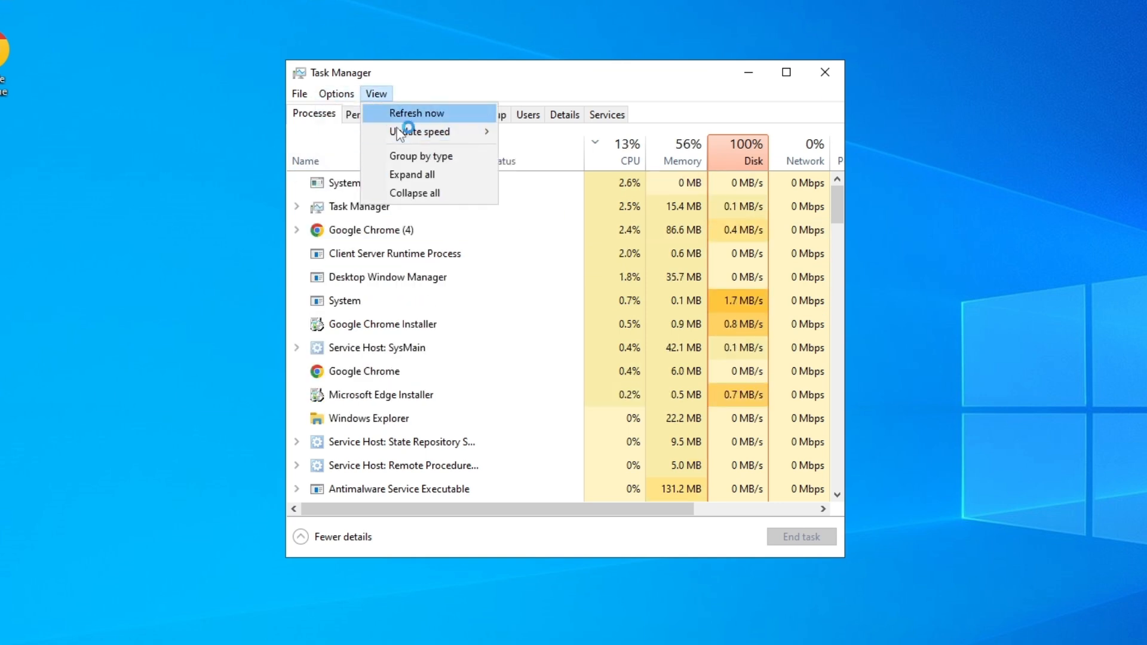
mouse_move(400, 132)
left_click(561, 152)
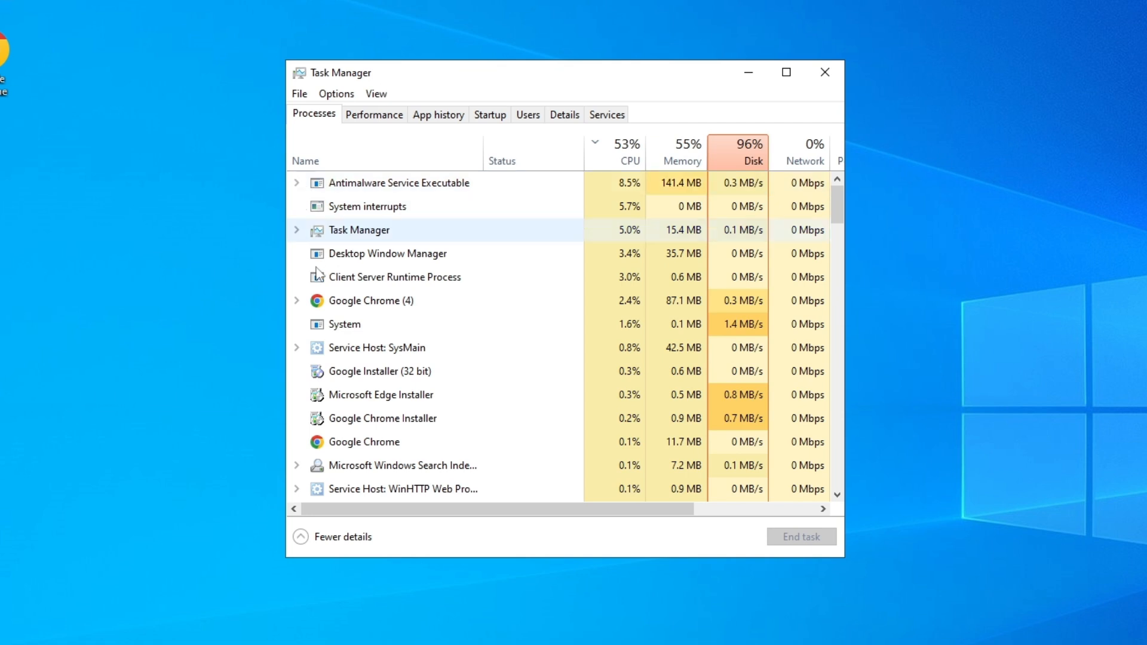
Expand the Google Chrome (4) process group and go to the details of its first Google Chrome process
left_click(346, 299)
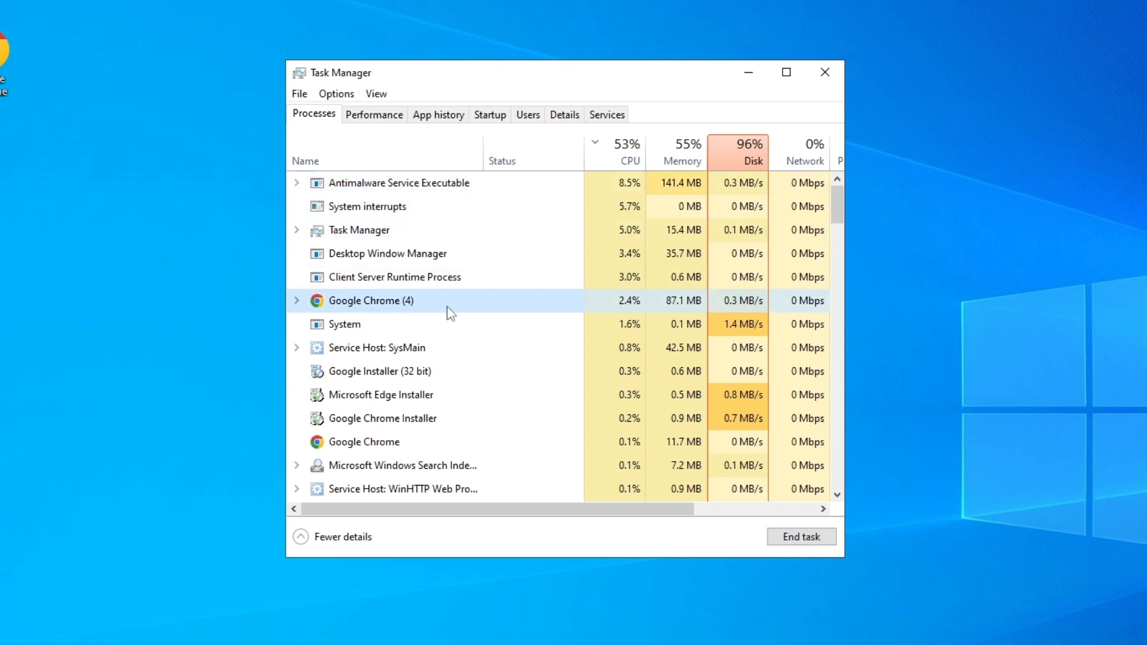
right_click(421, 301)
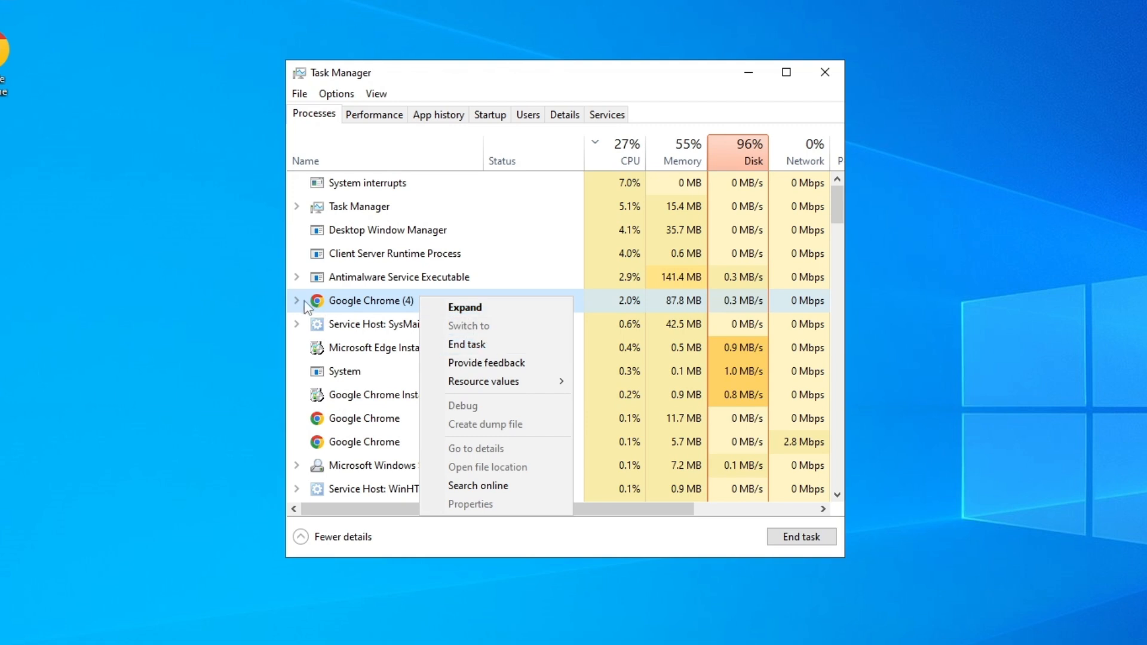
left_click(478, 307)
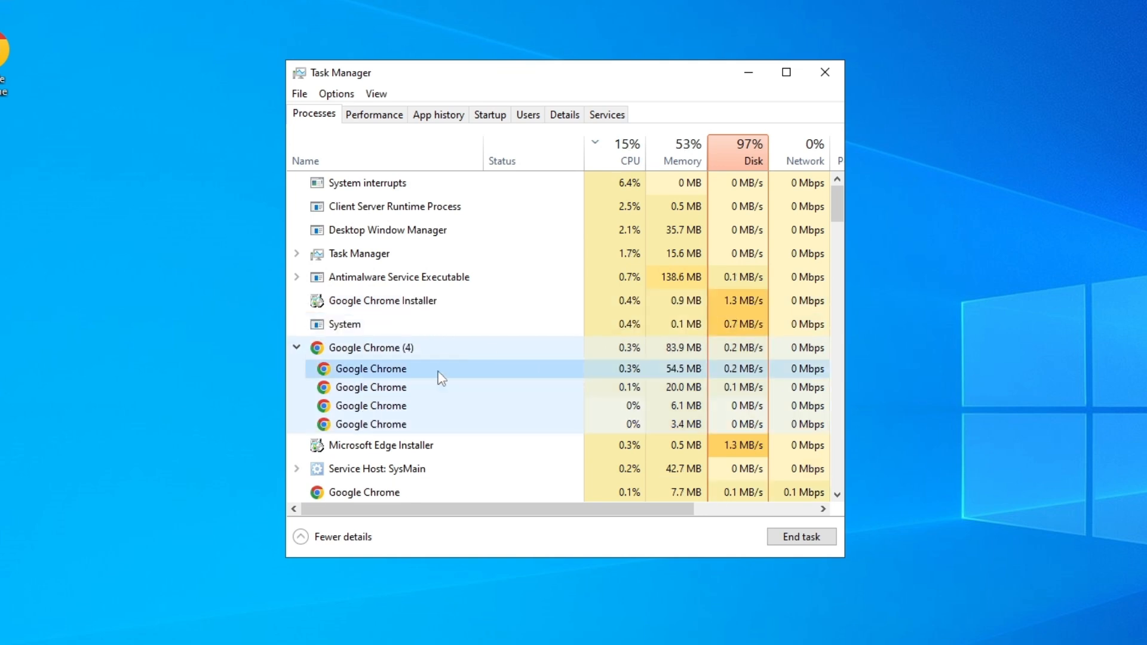
right_click(421, 368)
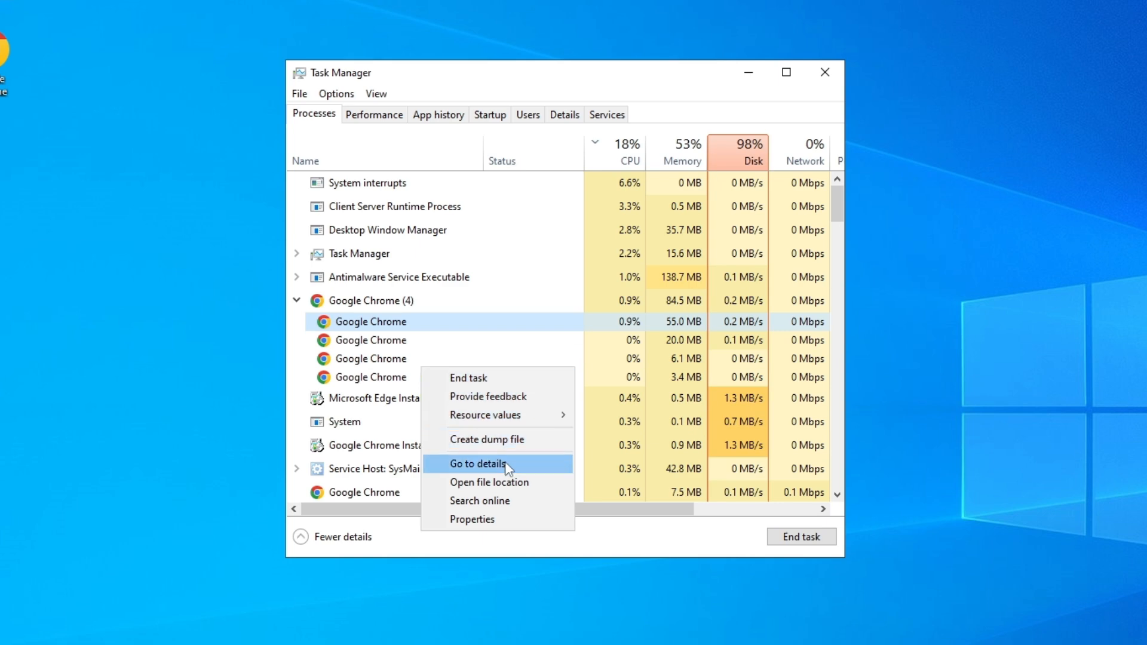
left_click(478, 464)
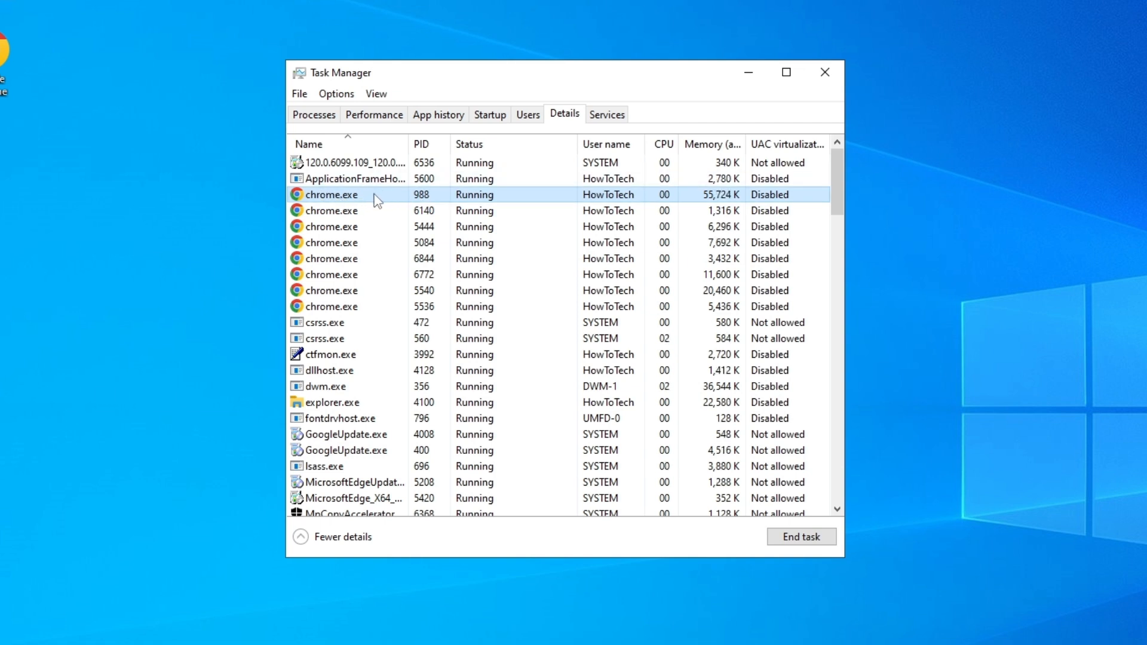
Set the priority of the highlighted chrome.exe process to High and confirm the change
right_click(369, 194)
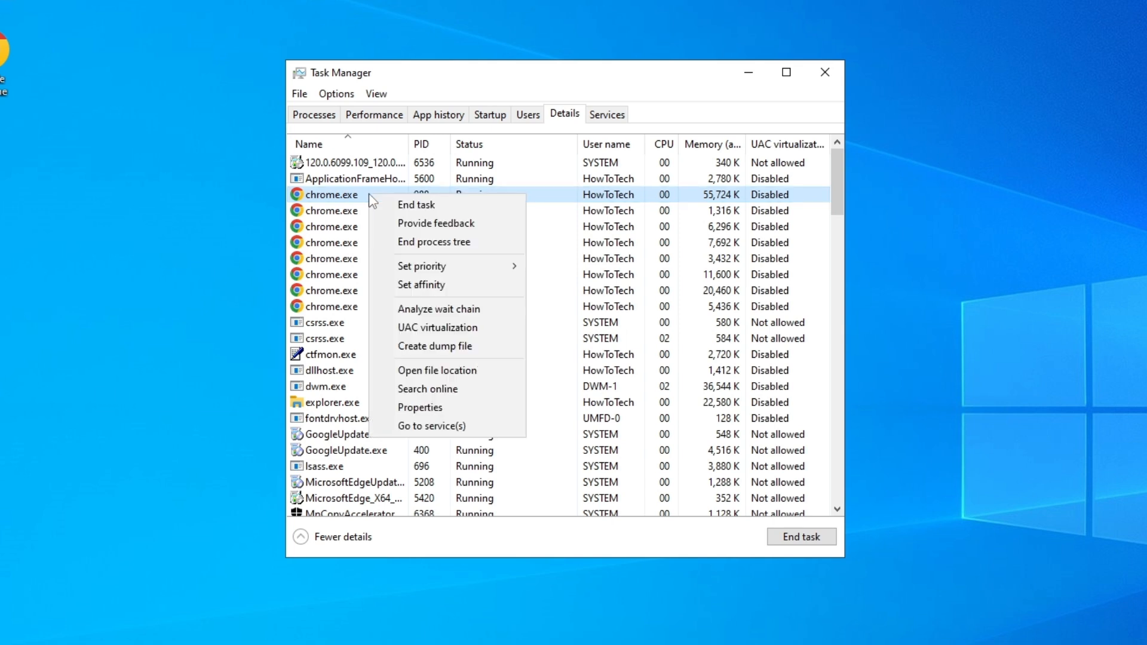
mouse_move(424, 264)
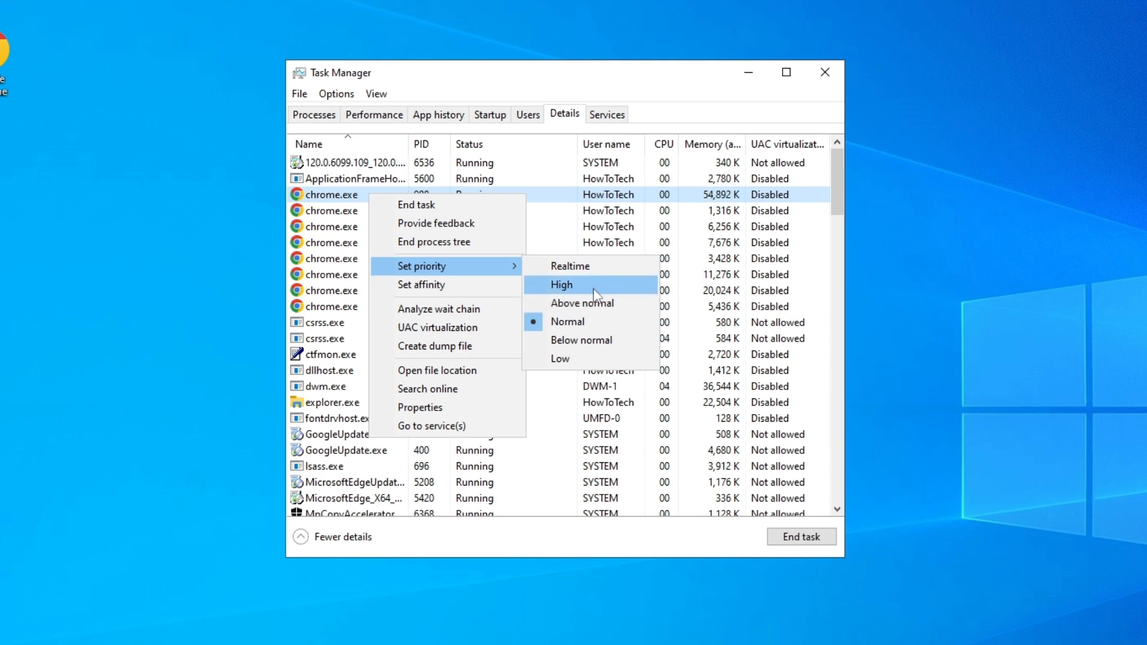
left_click(626, 285)
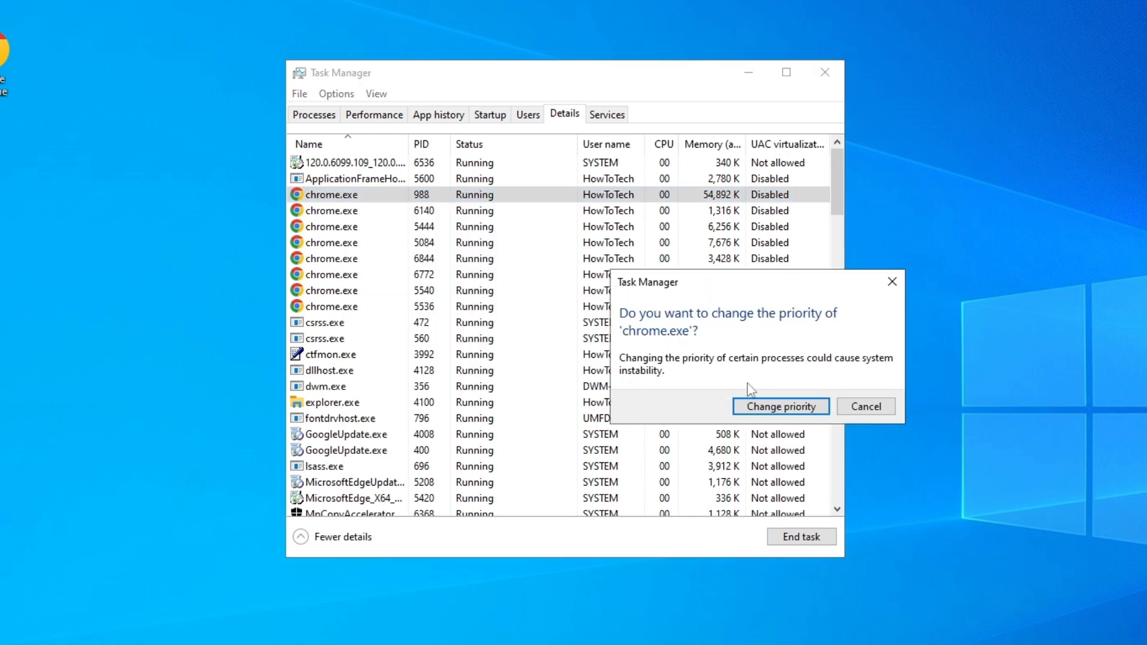
left_click(762, 407)
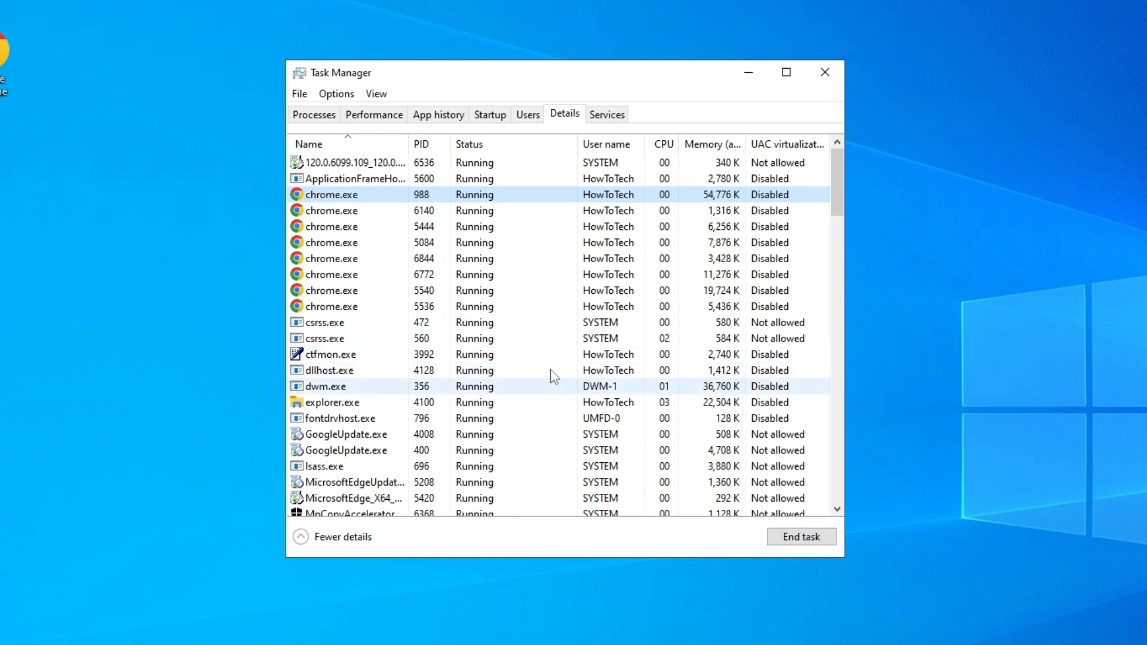
Change the processor affinity of the highlighted chrome.exe process by clearing <All Processors> and choosing CPU 0
right_click(367, 195)
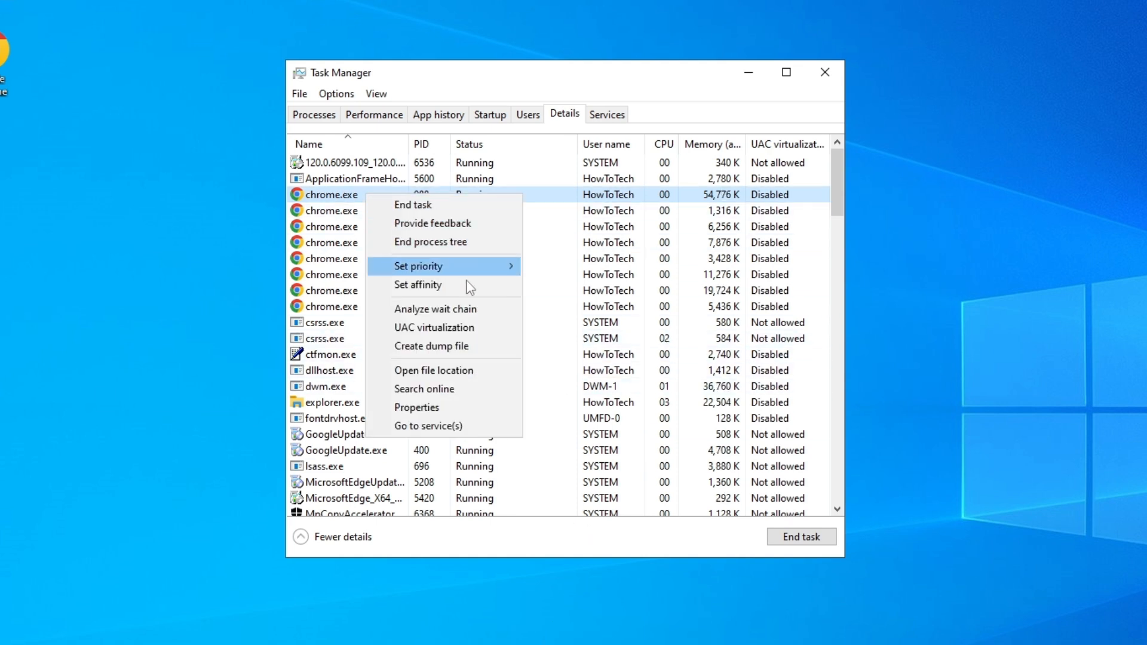
left_click(415, 284)
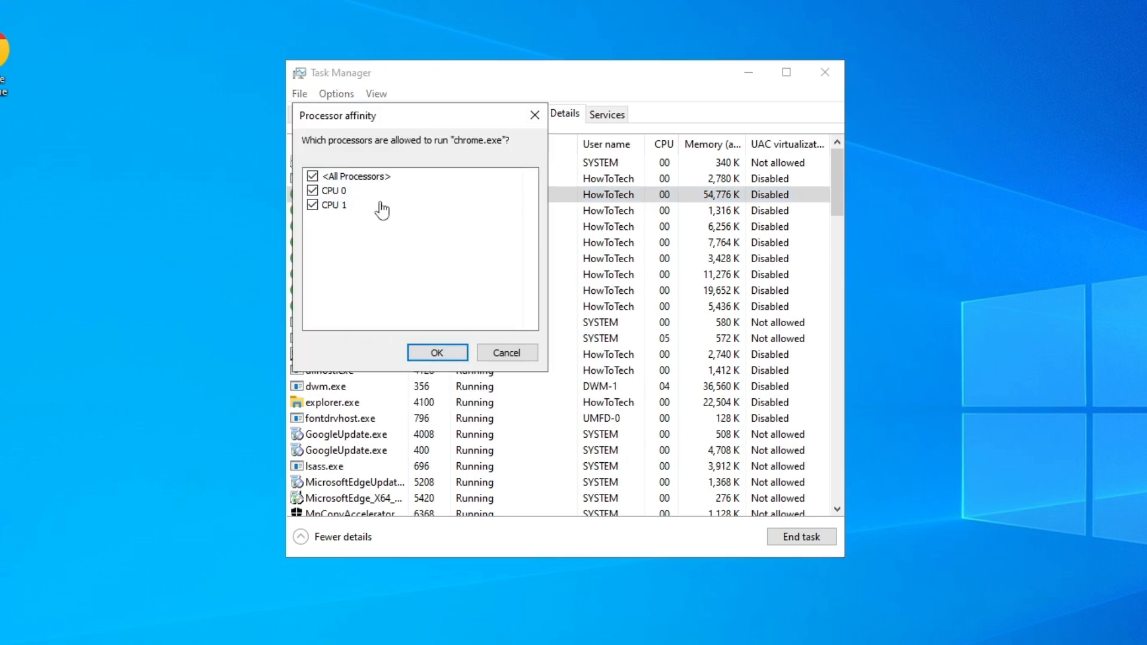
left_click(312, 176)
left_click(312, 190)
left_click(463, 354)
Review the priority options for the highlighted chrome.exe process and close Task Manager
right_click(346, 196)
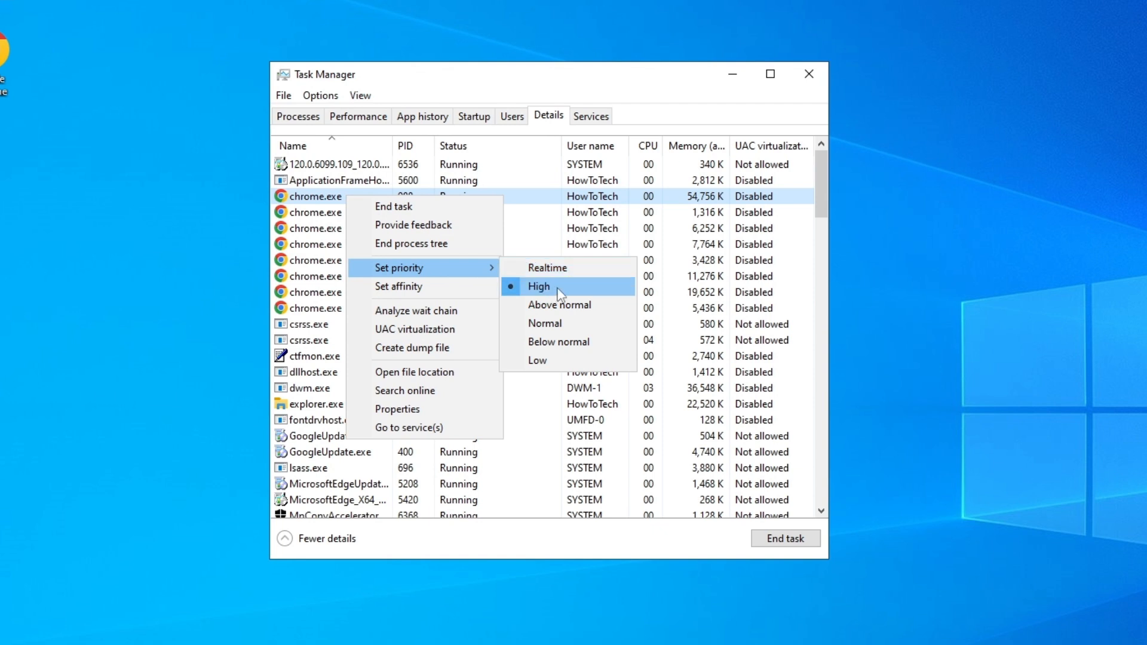
left_click(379, 80)
right_click(347, 198)
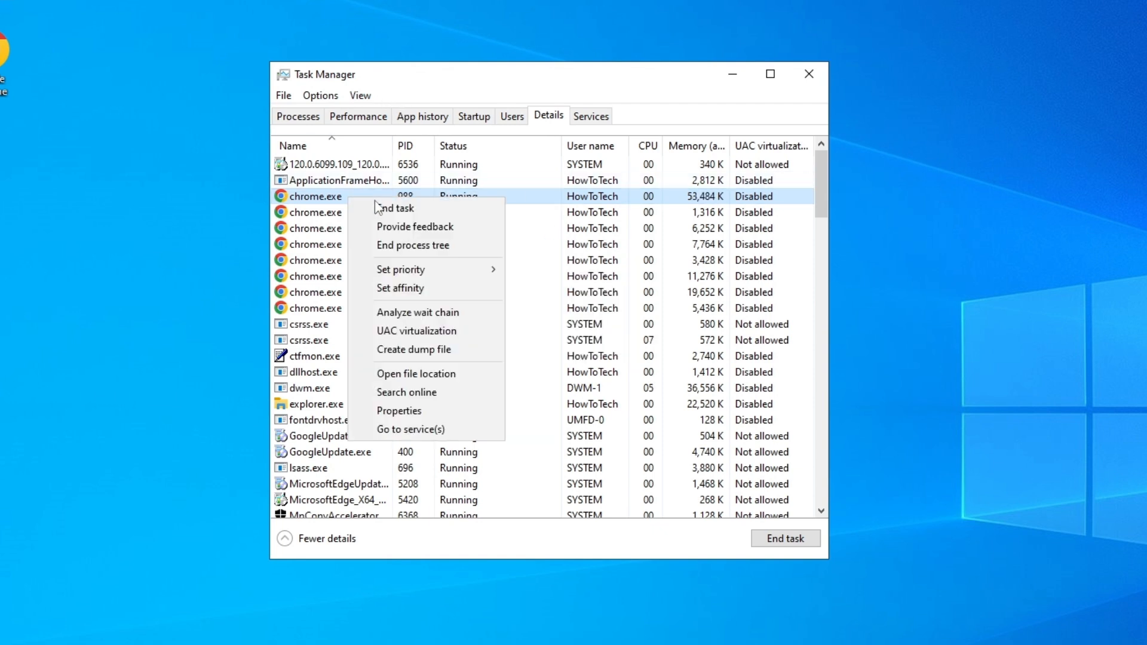
mouse_move(443, 274)
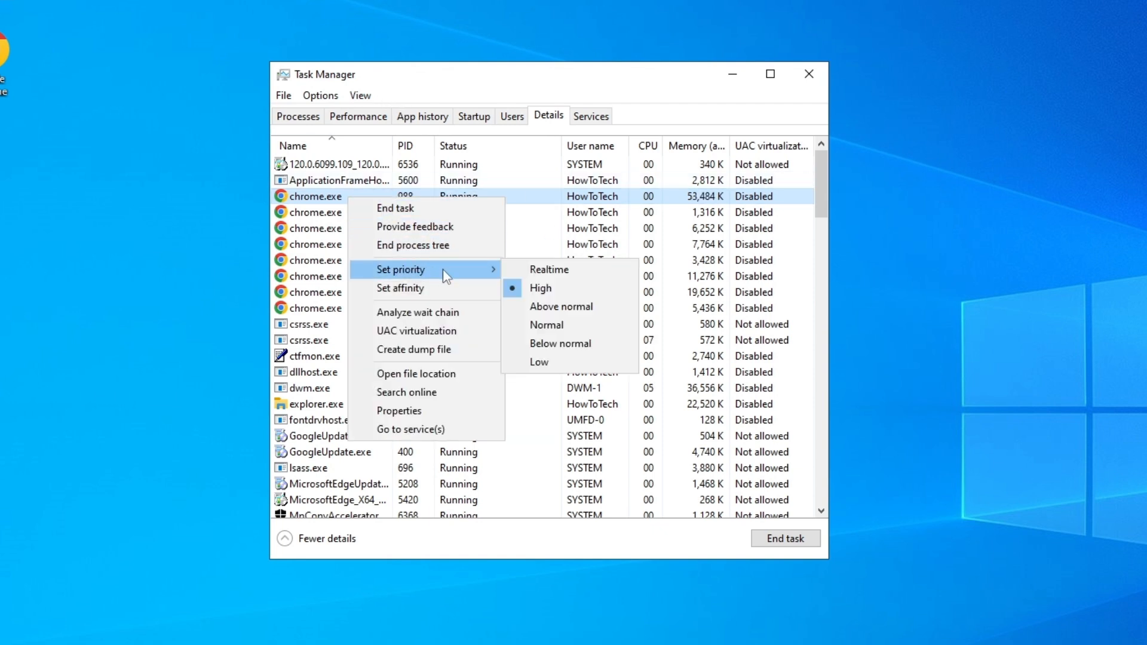
left_click(356, 191)
right_click(357, 194)
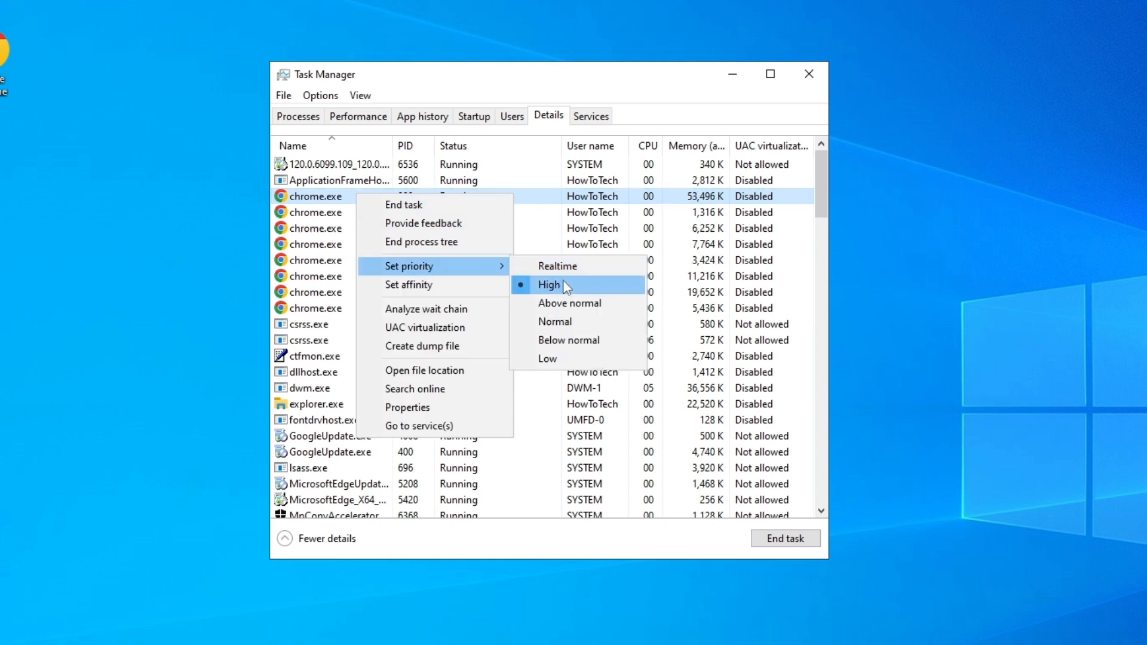
left_click(350, 198)
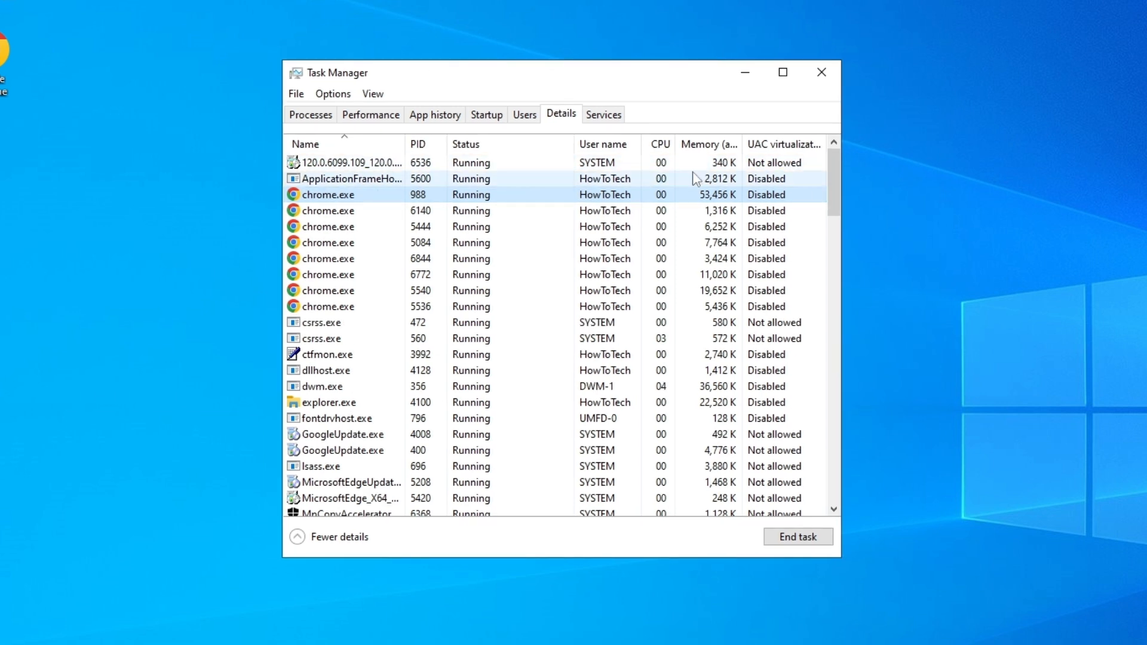
left_click(834, 73)
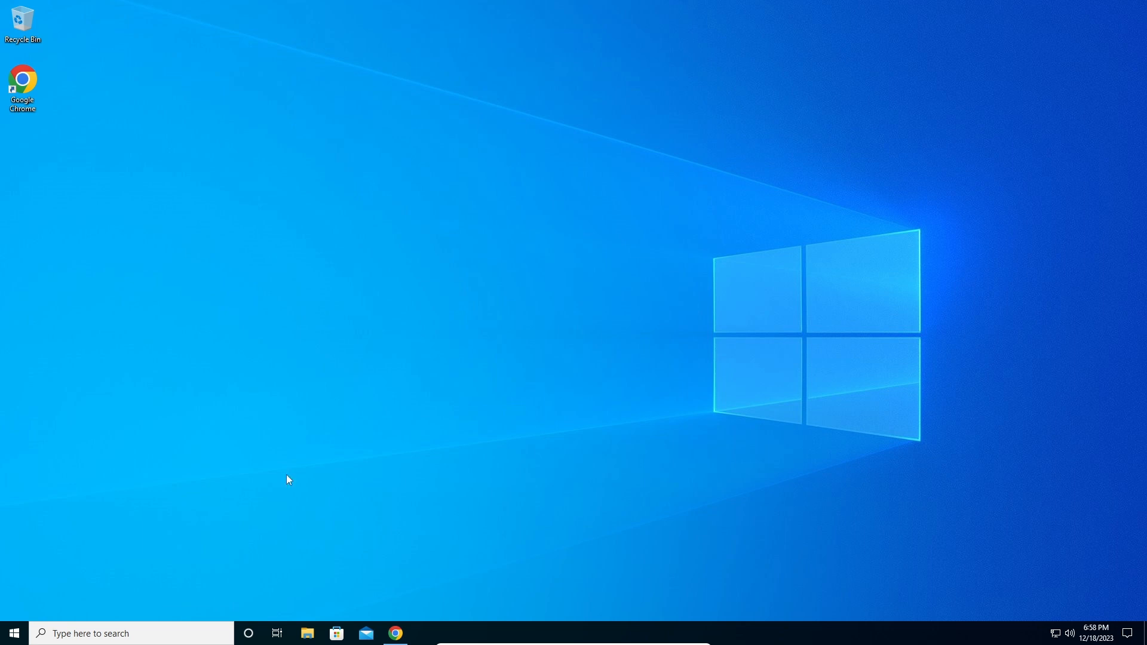
Open System Configuration by searching for msconfig and hide all Microsoft services in its services list
left_click(9, 637)
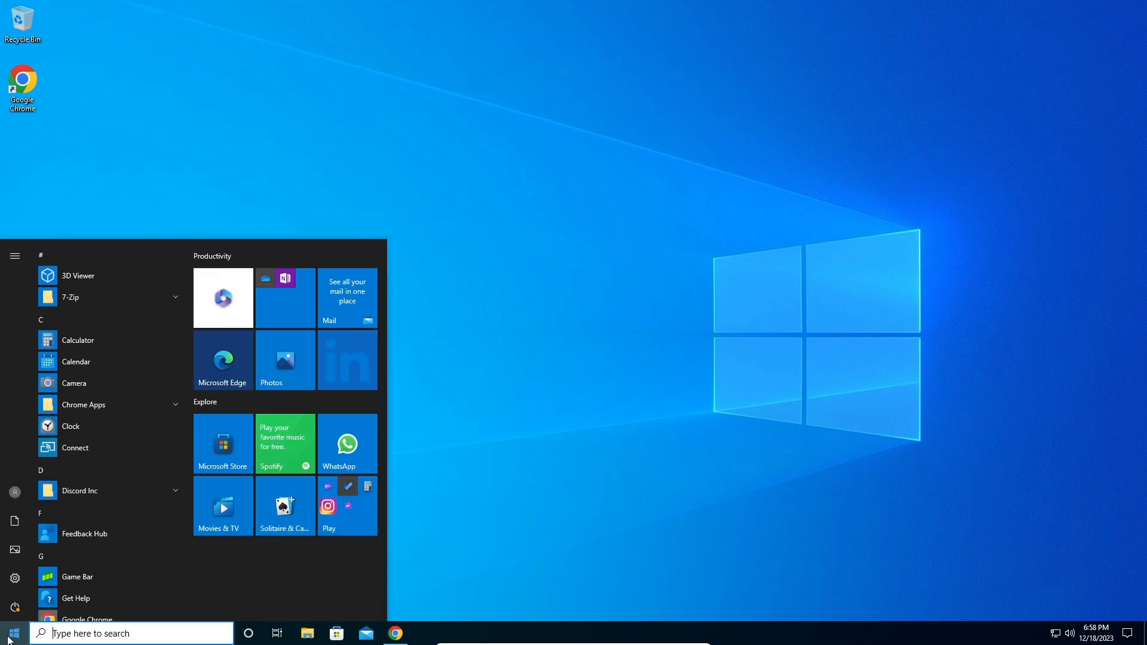
type("msconfig")
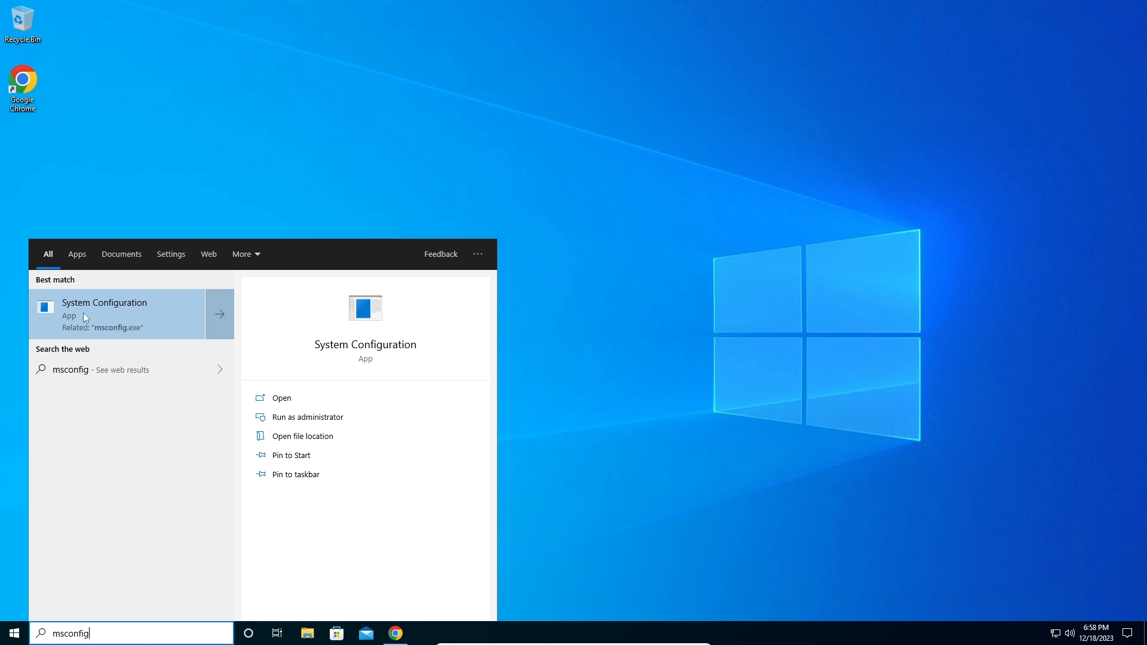
left_click(159, 306)
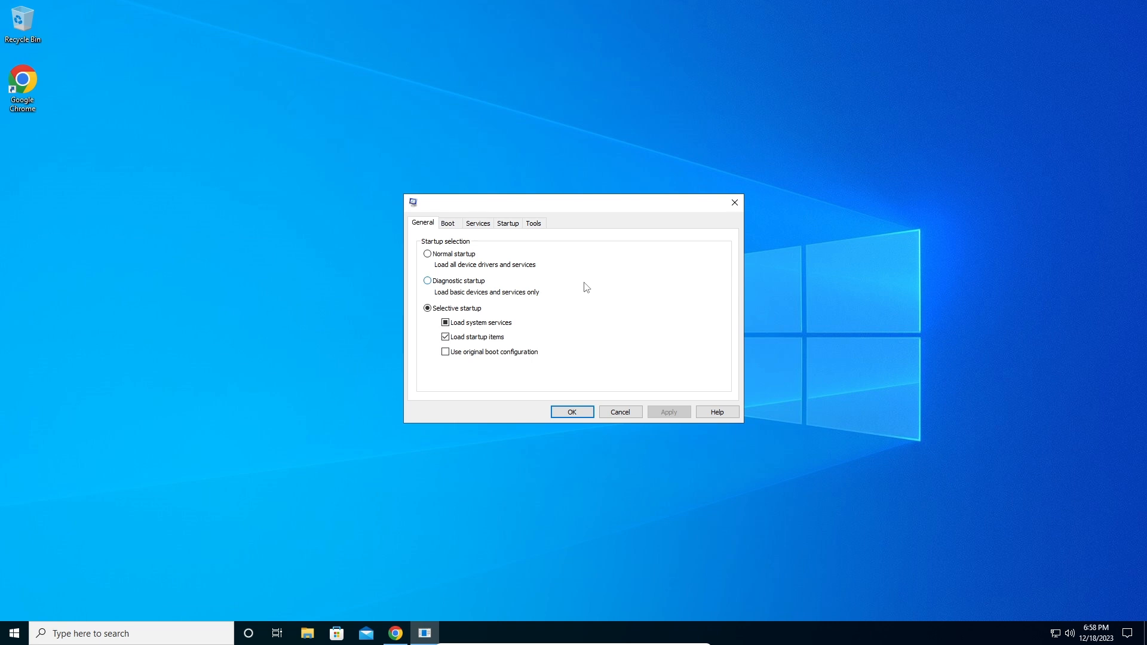
left_click(490, 224)
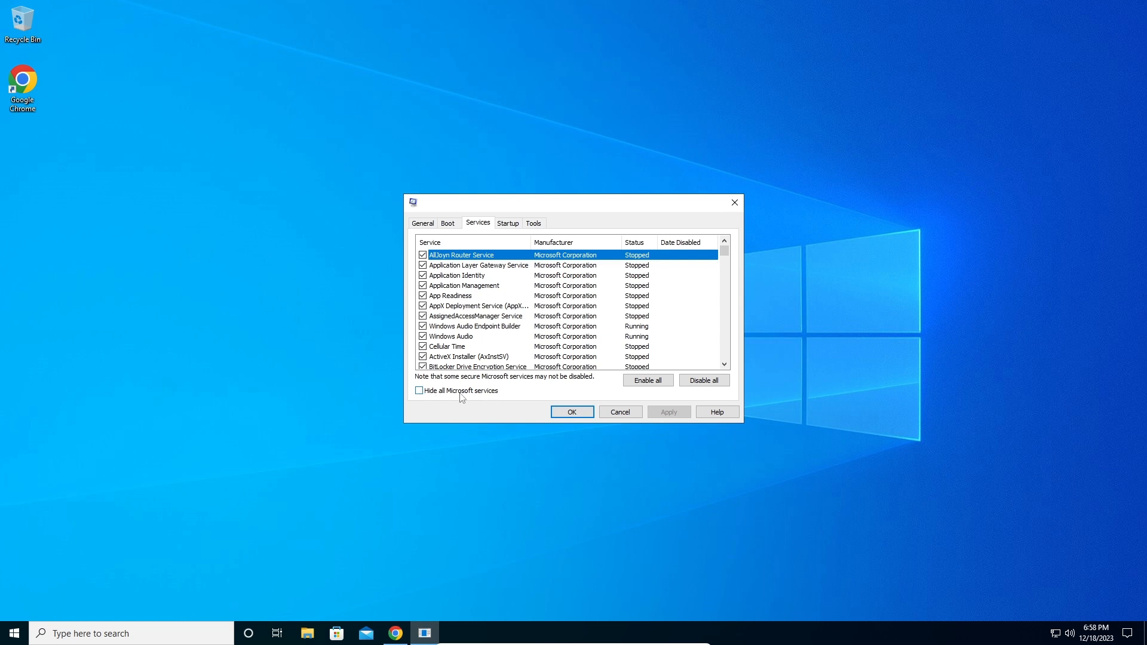
left_click(420, 391)
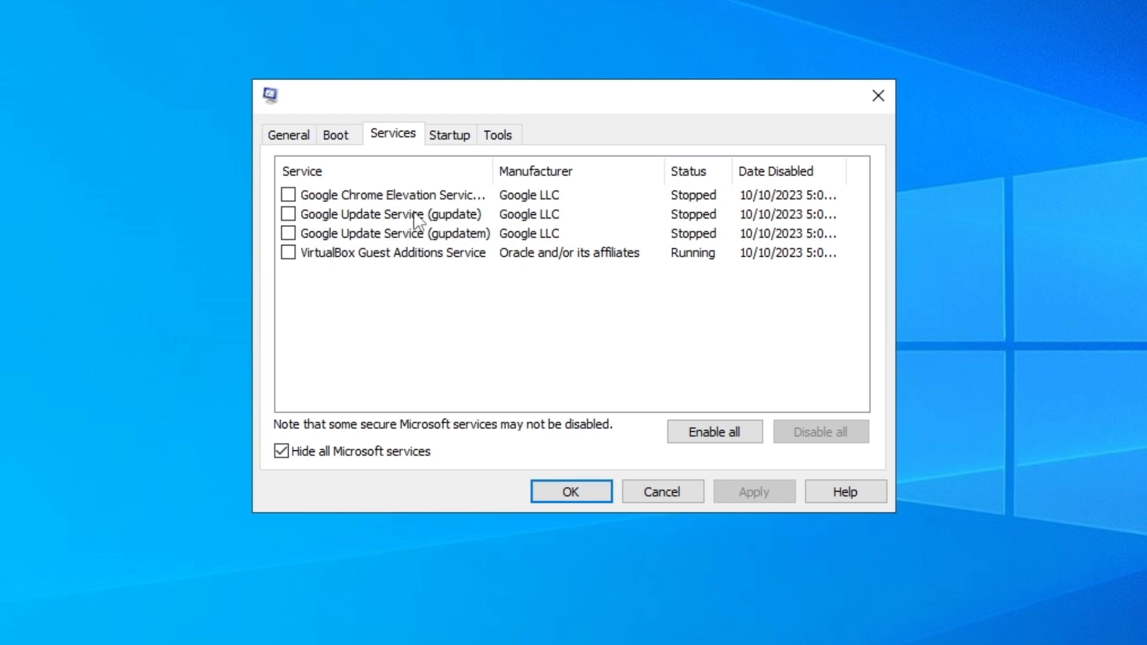
Enable the Google Chrome Elevation Service and both Google Update Services (gupdate and gupdatem), and apply the change
left_click(348, 215)
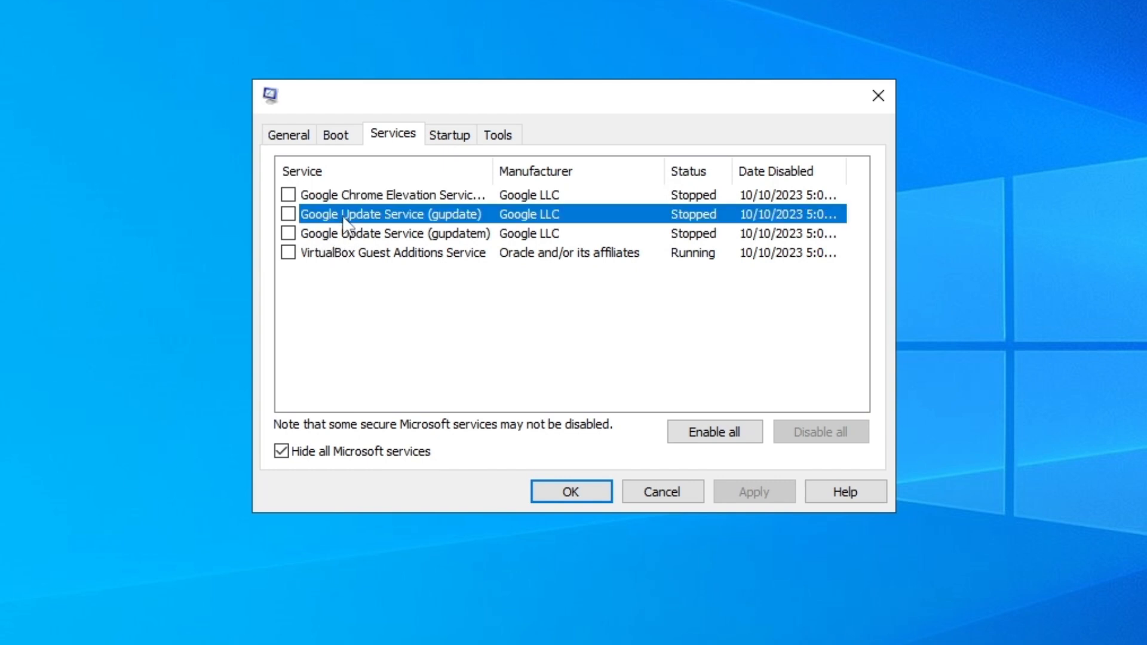
left_click(348, 233)
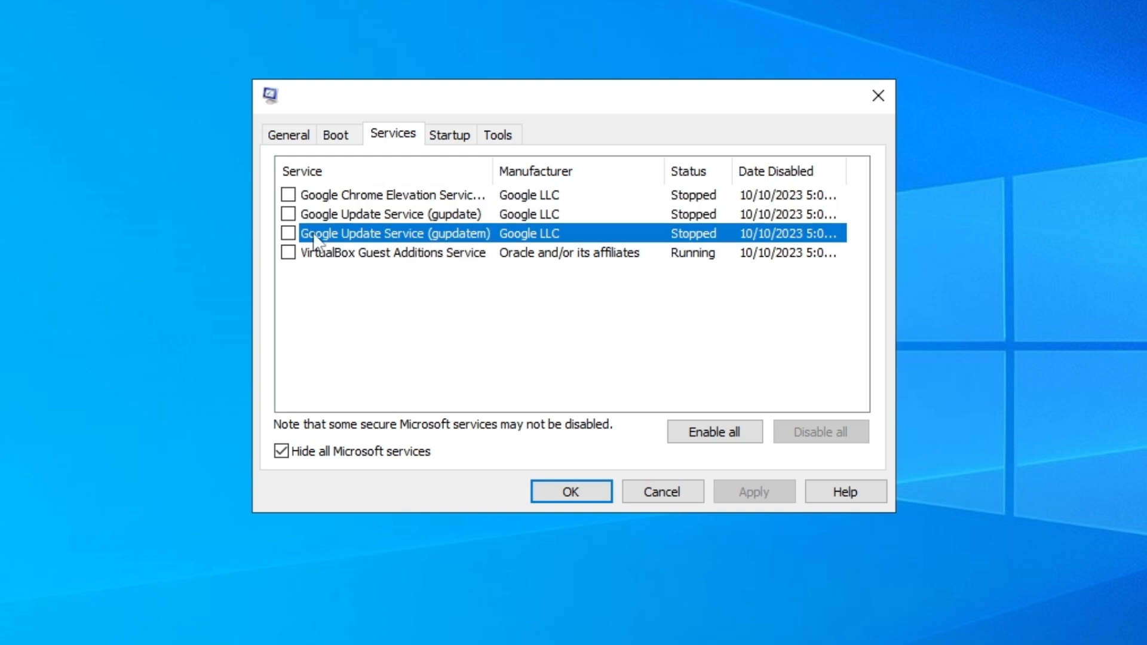
left_click(288, 233)
left_click(288, 213)
left_click(288, 195)
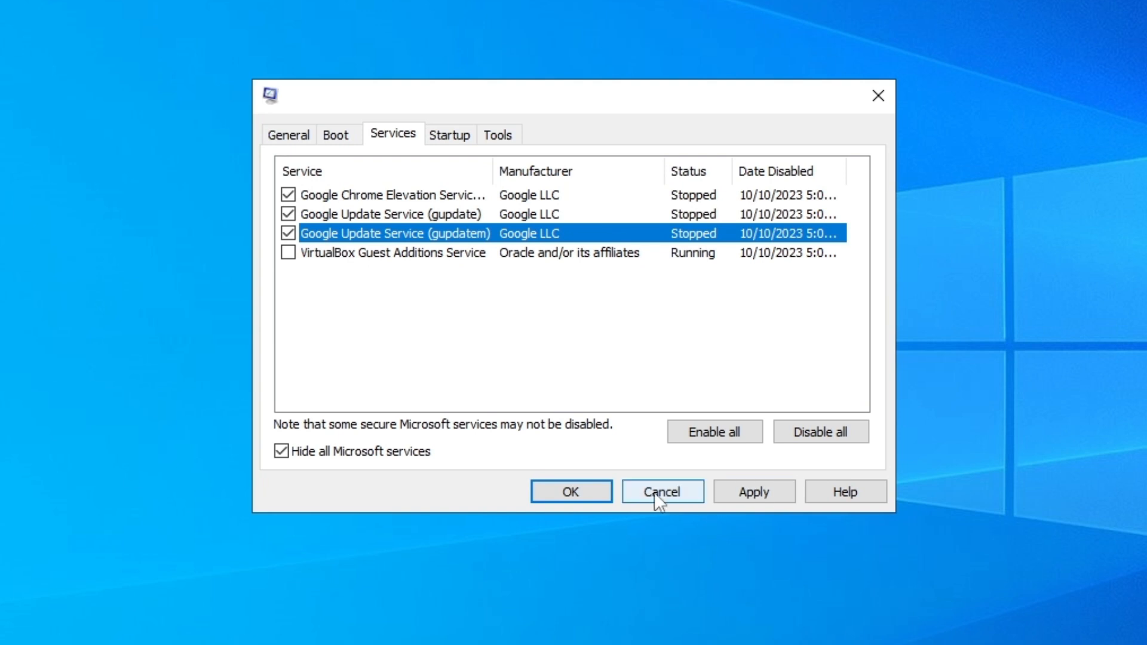
left_click(736, 492)
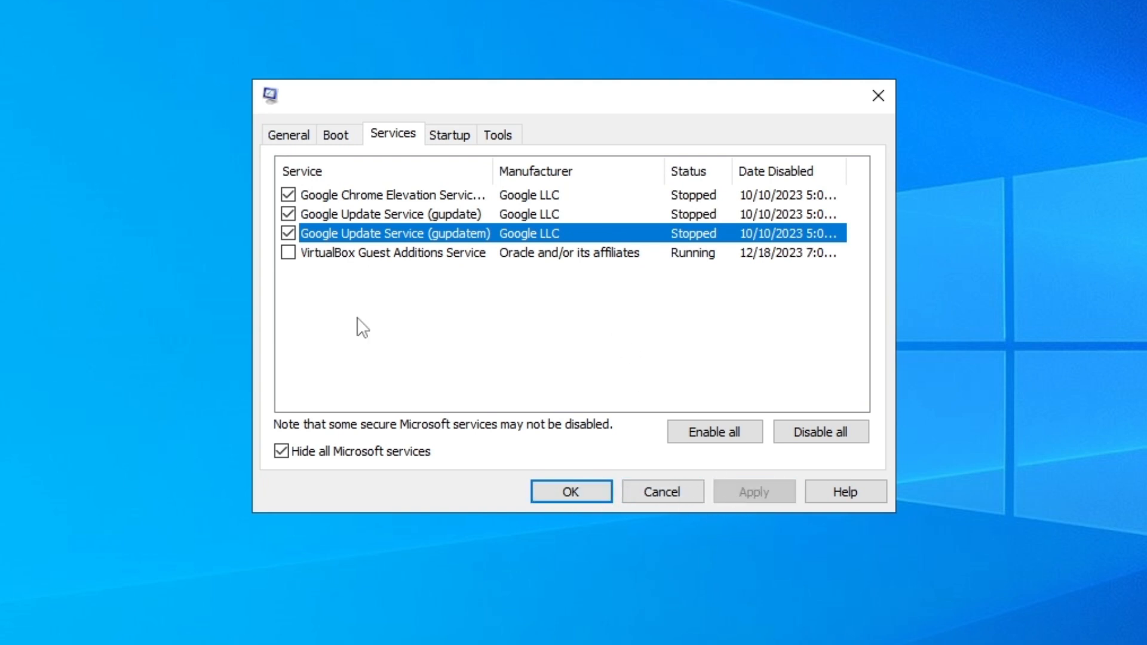
Disable the Google Chrome Elevation Service and both Google Update Services, confirm the configuration, and exit without restarting
left_click(288, 233)
left_click(288, 214)
left_click(289, 196)
left_click(573, 496)
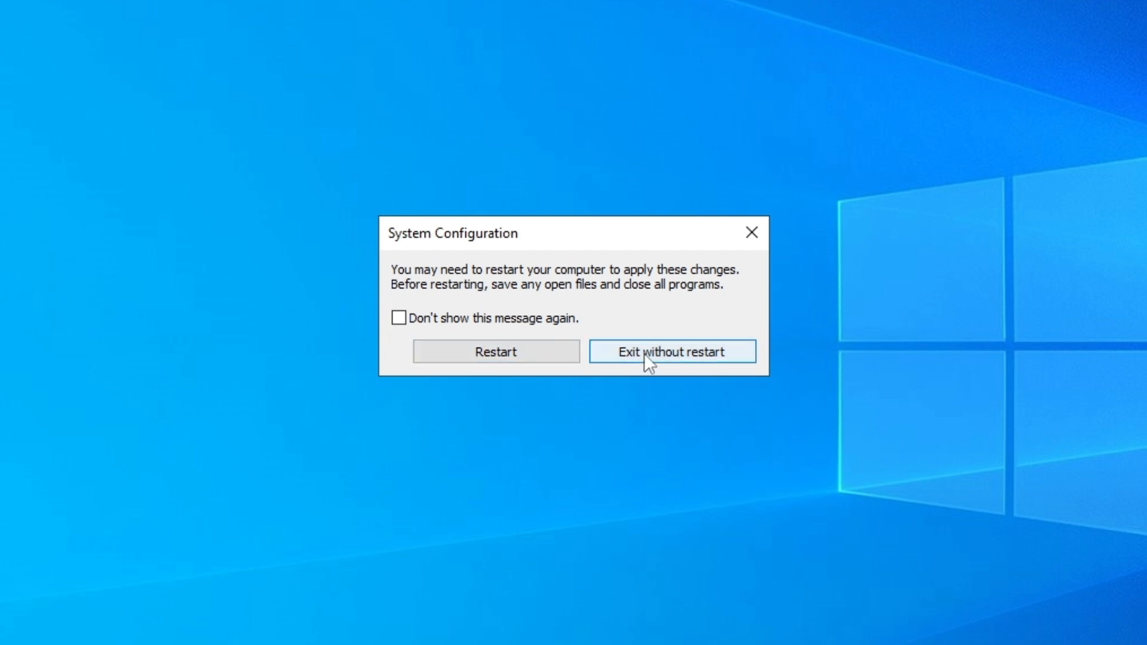
left_click(734, 353)
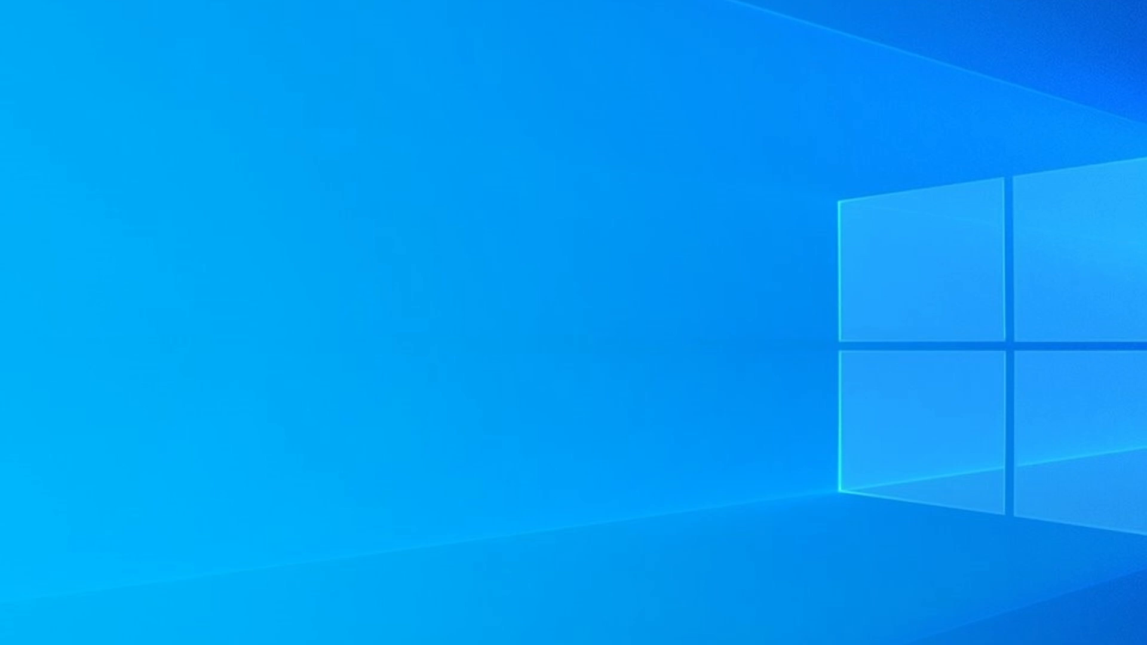